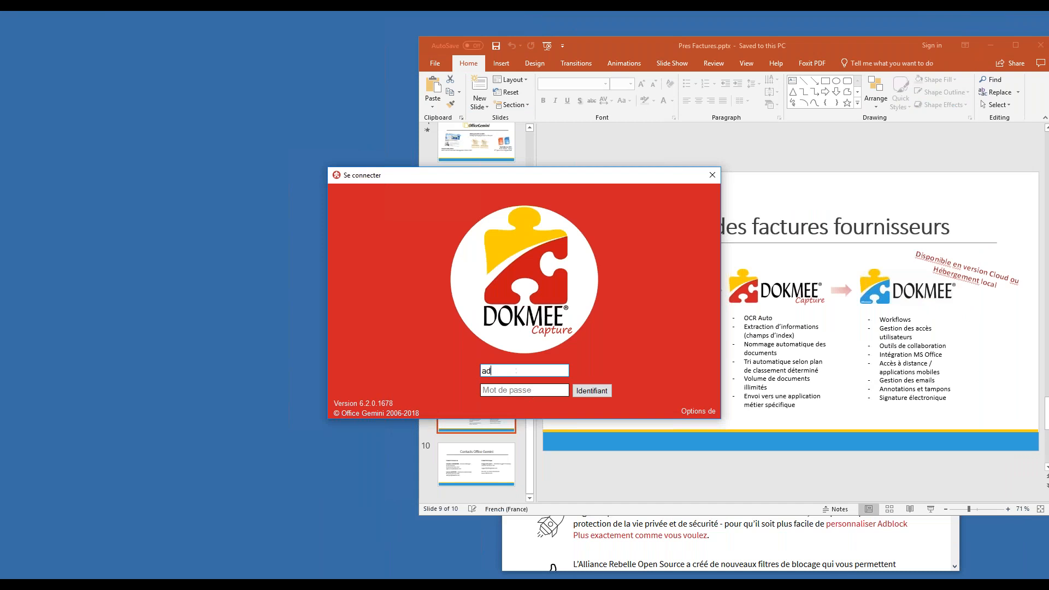
# Step: Log in to Dokmee Capture with the admin username and its password
pyautogui.press('Tab')
pyautogui.write('admin')
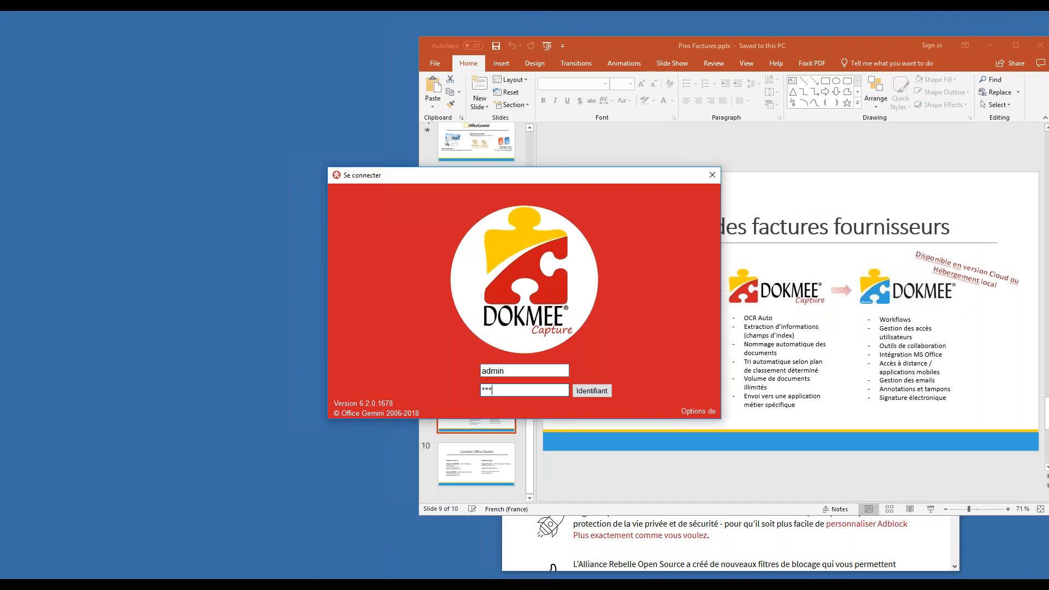
pyautogui.press('Return')
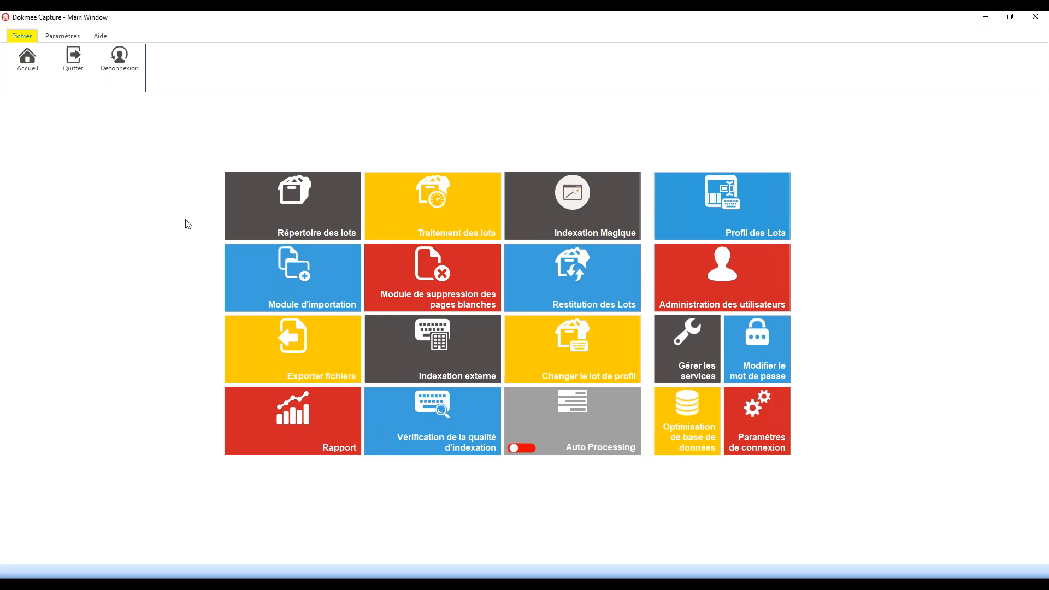
# Step: Create a Facture-profile batch named 'Webinaire' with batch number 1
pyautogui.click(277, 226)
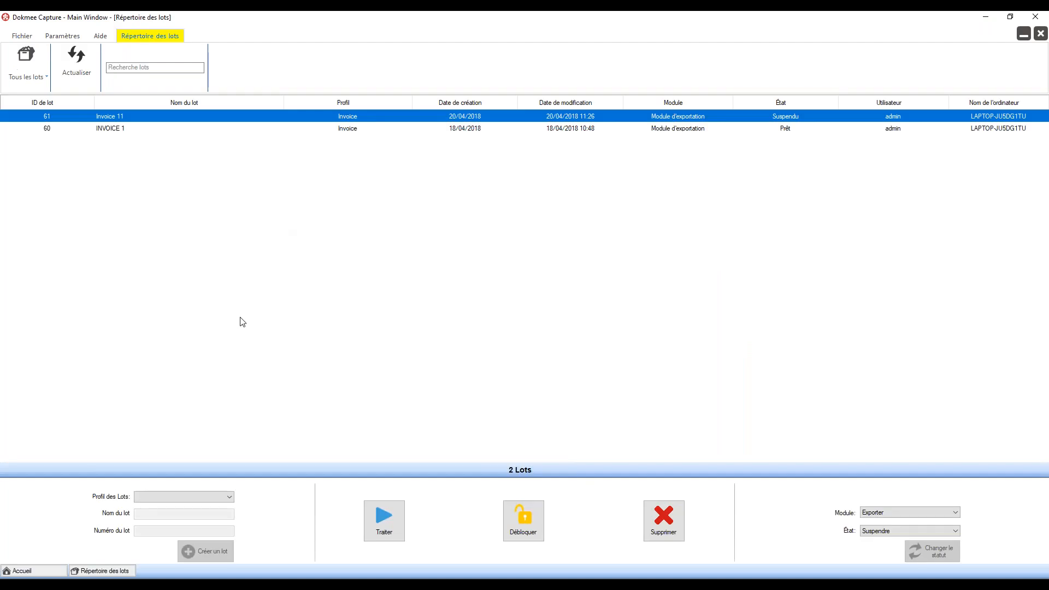
pyautogui.click(202, 498)
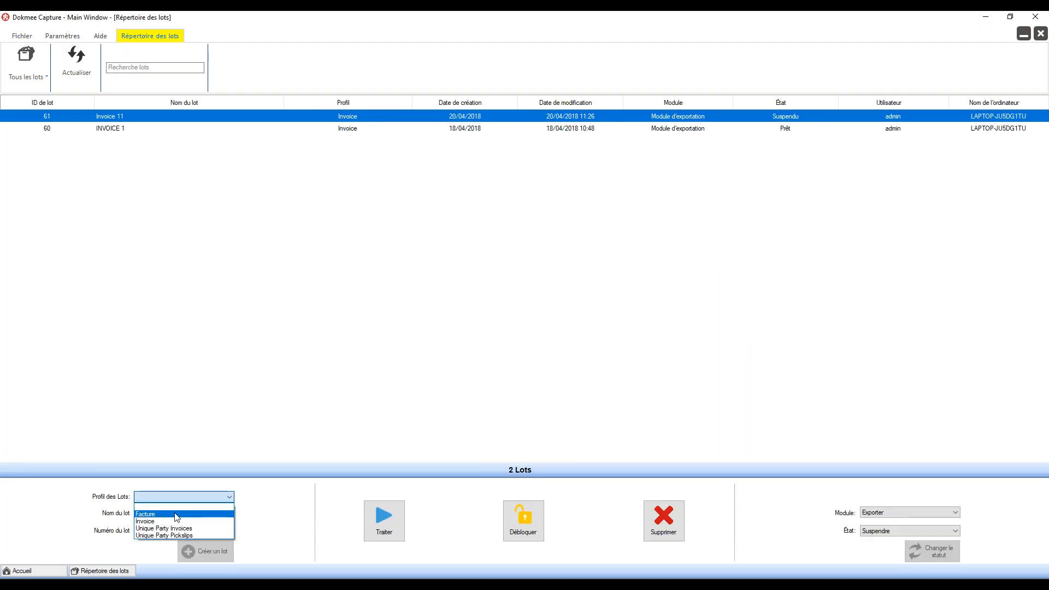
pyautogui.click(177, 515)
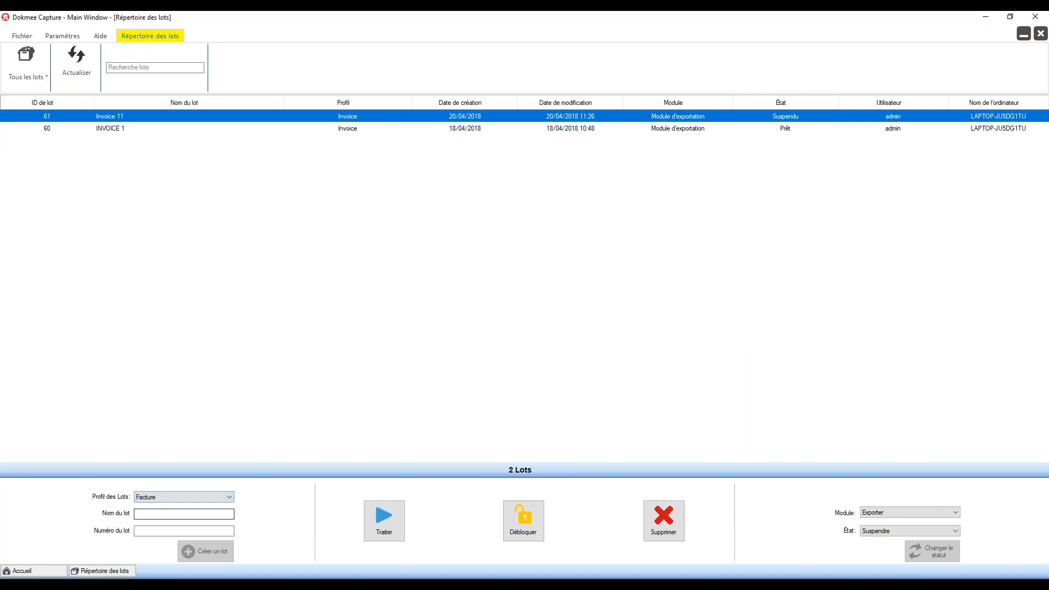
pyautogui.write('Webinaire')
pyautogui.press('Tab')
pyautogui.write('1')
pyautogui.click(227, 552)
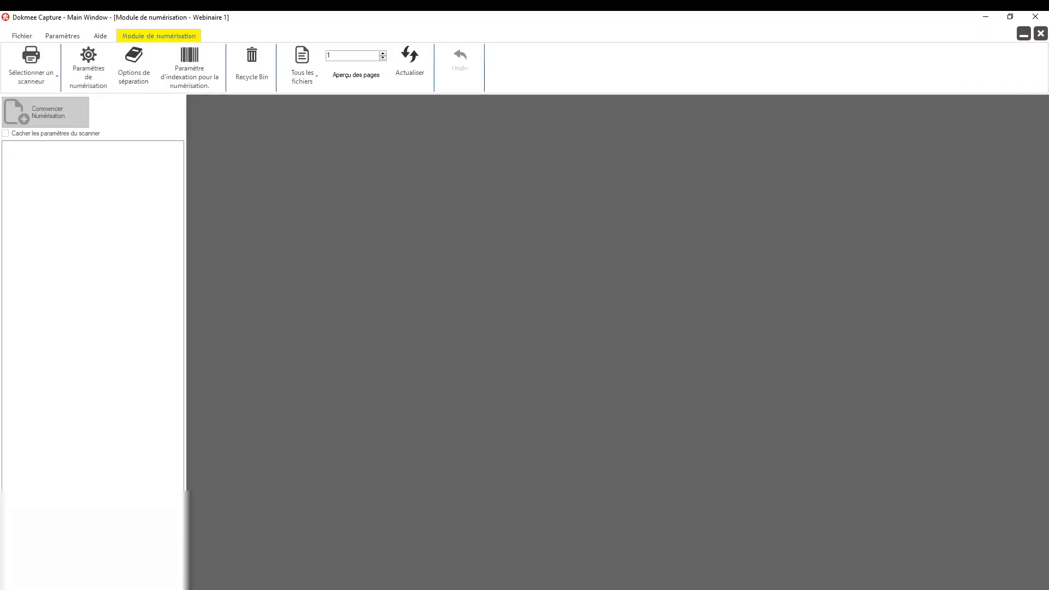
# Step: Import Invoice_4041.pdf through Invoice_4048.pdf into the batch as one document per file
pyautogui.rightClick(108, 221)
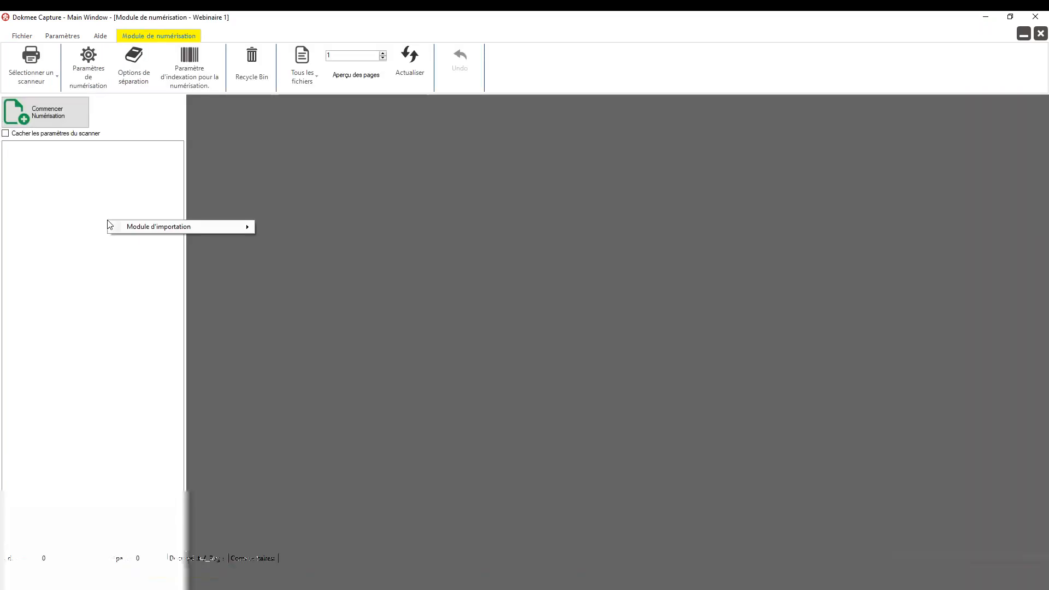
pyautogui.moveTo(166, 227)
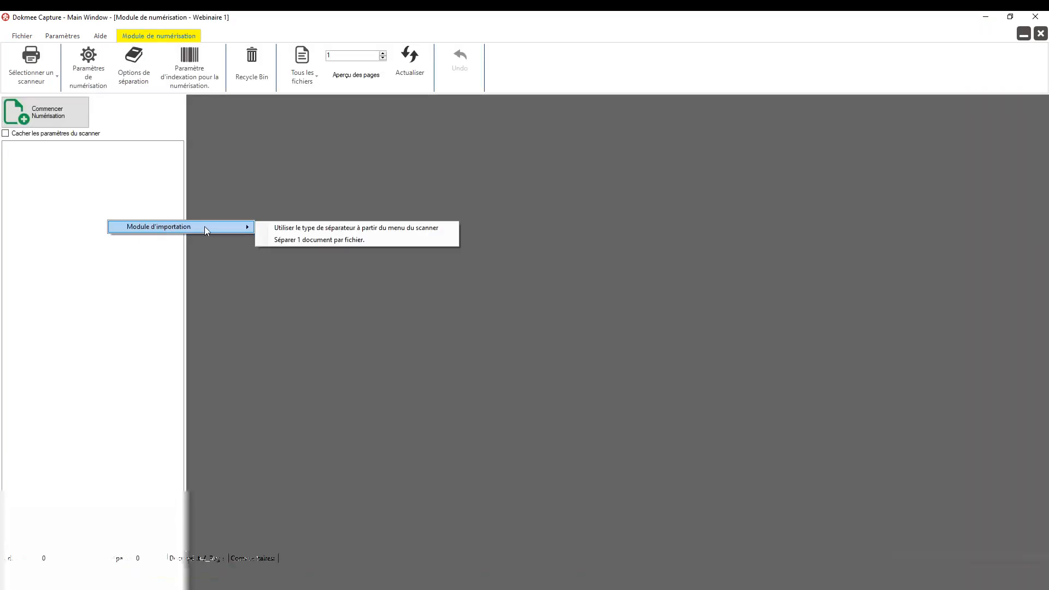
pyautogui.click(284, 237)
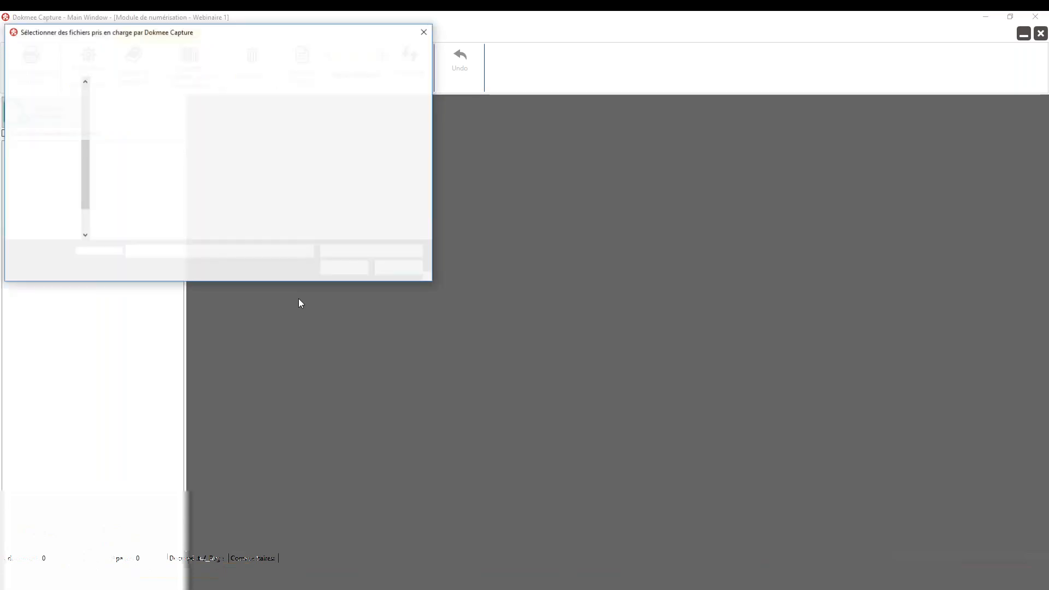
pyautogui.click(137, 180)
pyautogui.keyDown('shift'); pyautogui.click(134, 101); pyautogui.keyUp('shift')
pyautogui.click(339, 267)
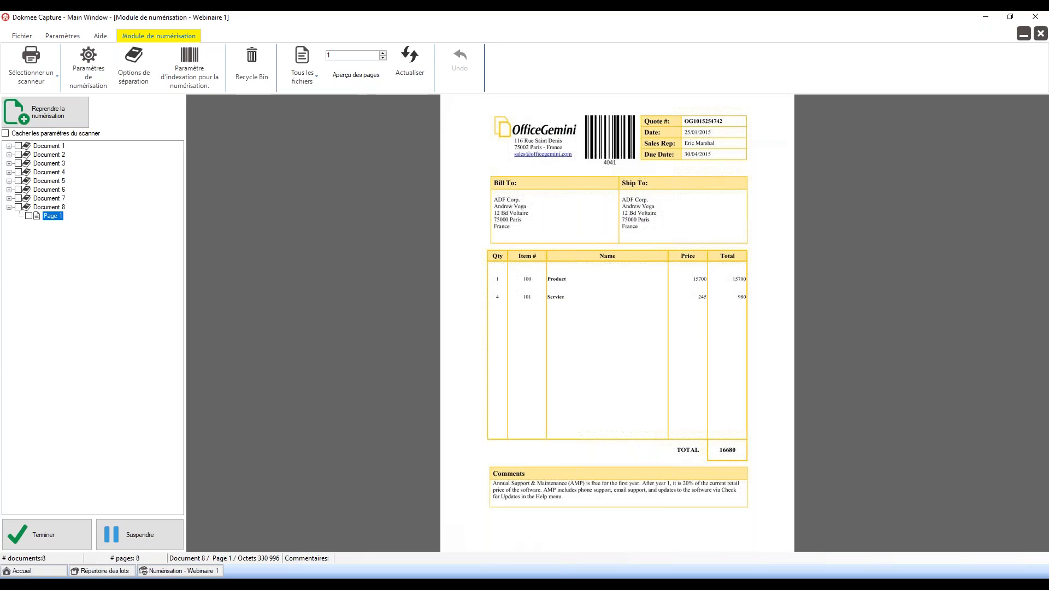
# Step: Preview the imported invoices from Document 1 through Document 8, then finish scanning
pyautogui.click(53, 146)
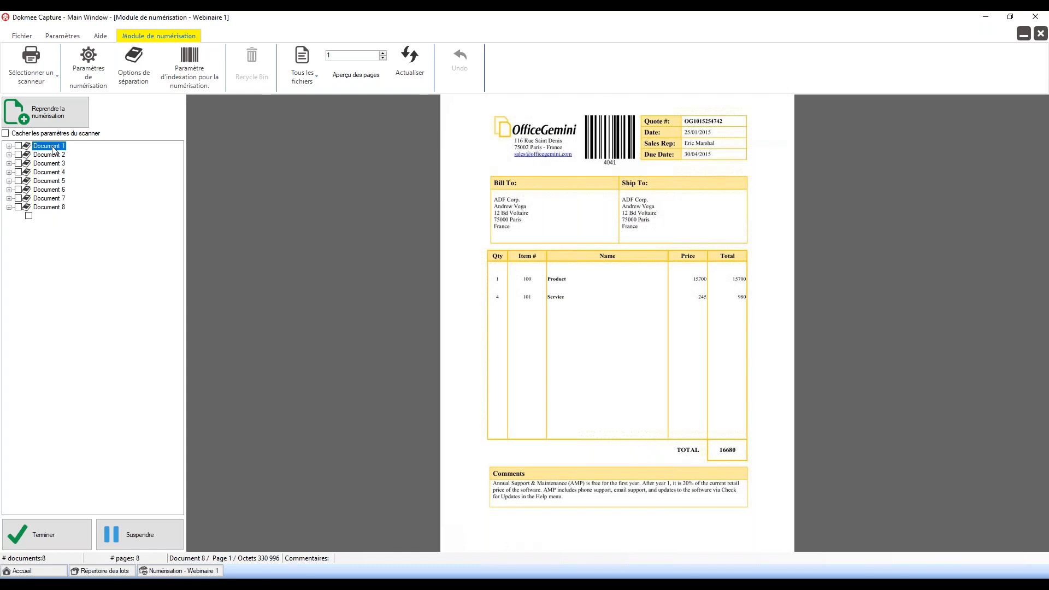
pyautogui.press('Down')
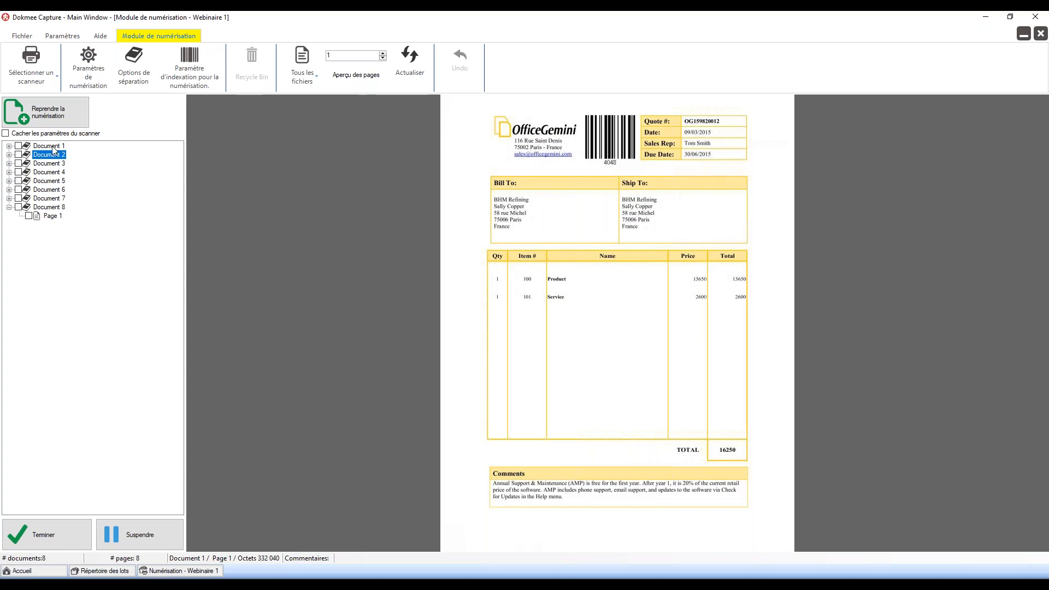
pyautogui.press('Down')
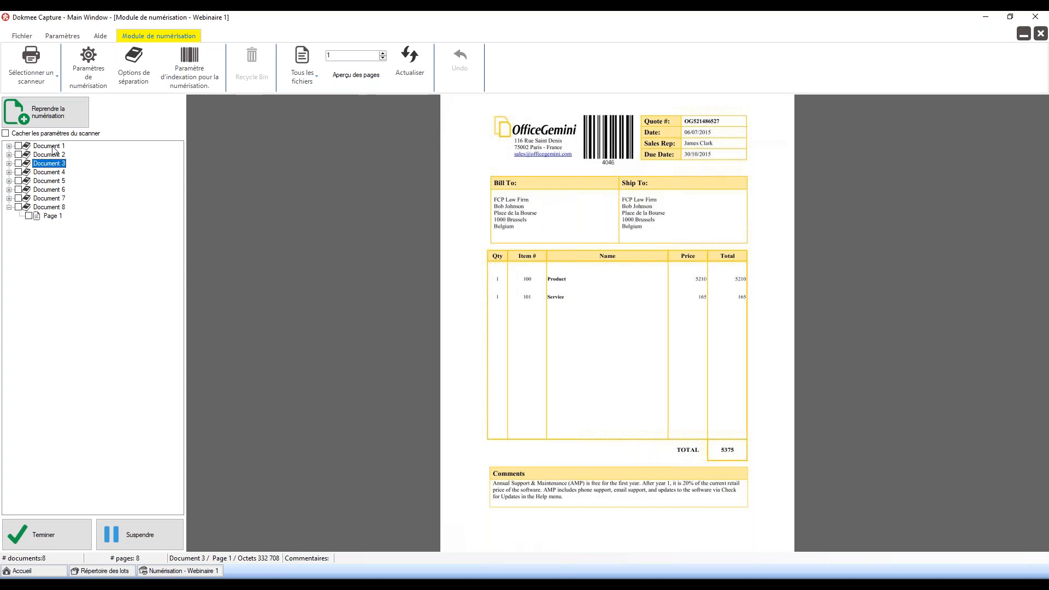
pyautogui.press('End')
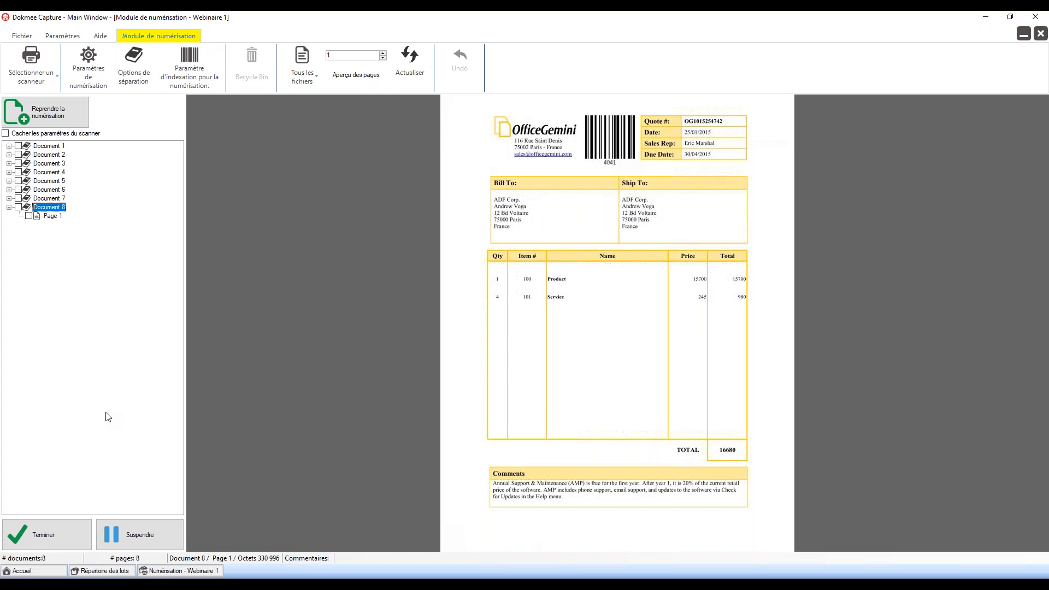
pyautogui.click(54, 529)
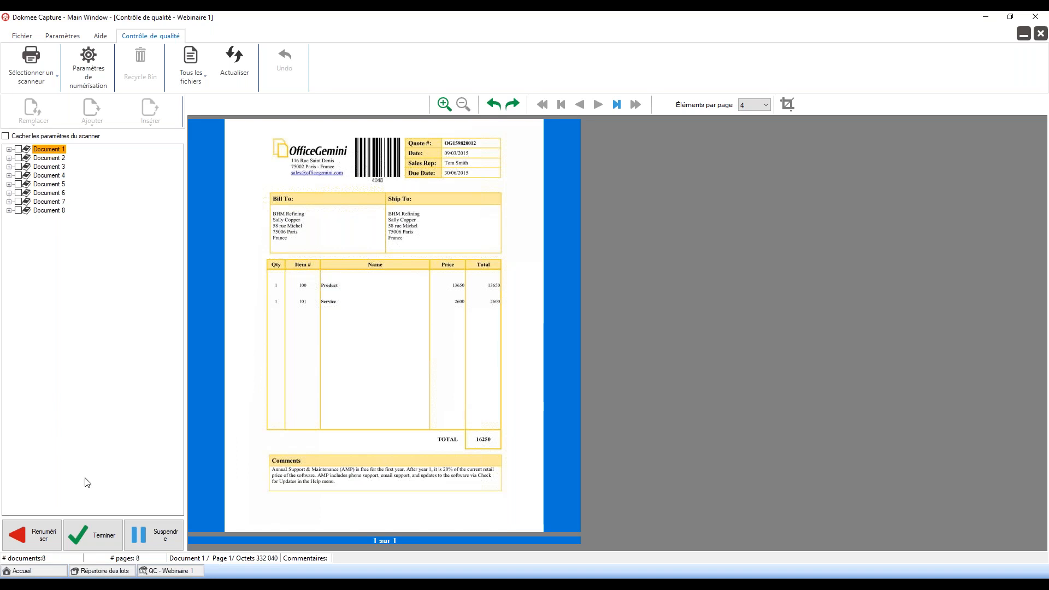
# Step: Finish quality control and confirm continuing to OCR indexing
pyautogui.click(91, 537)
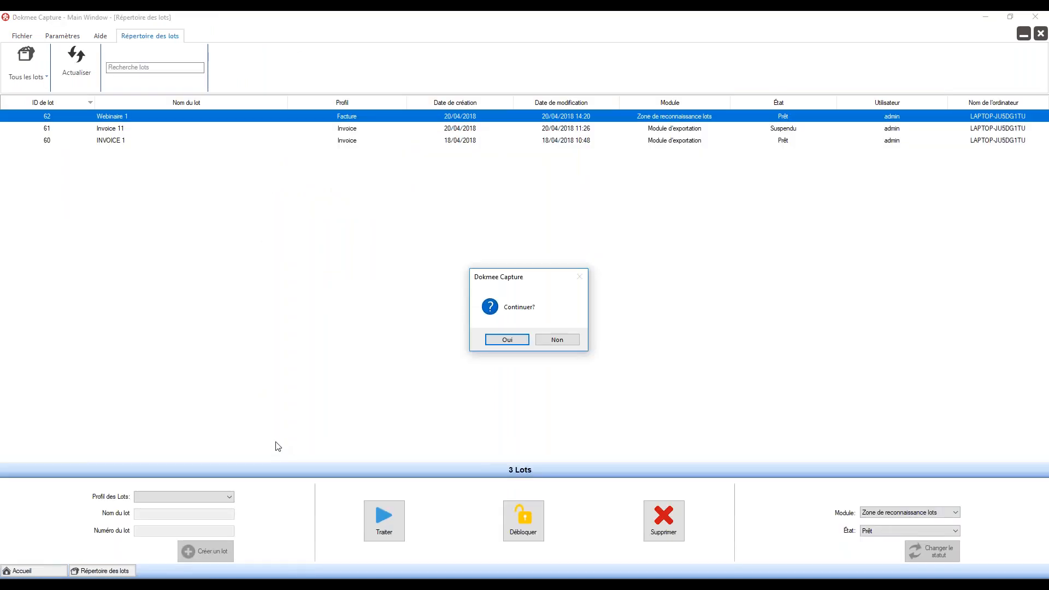
pyautogui.click(507, 339)
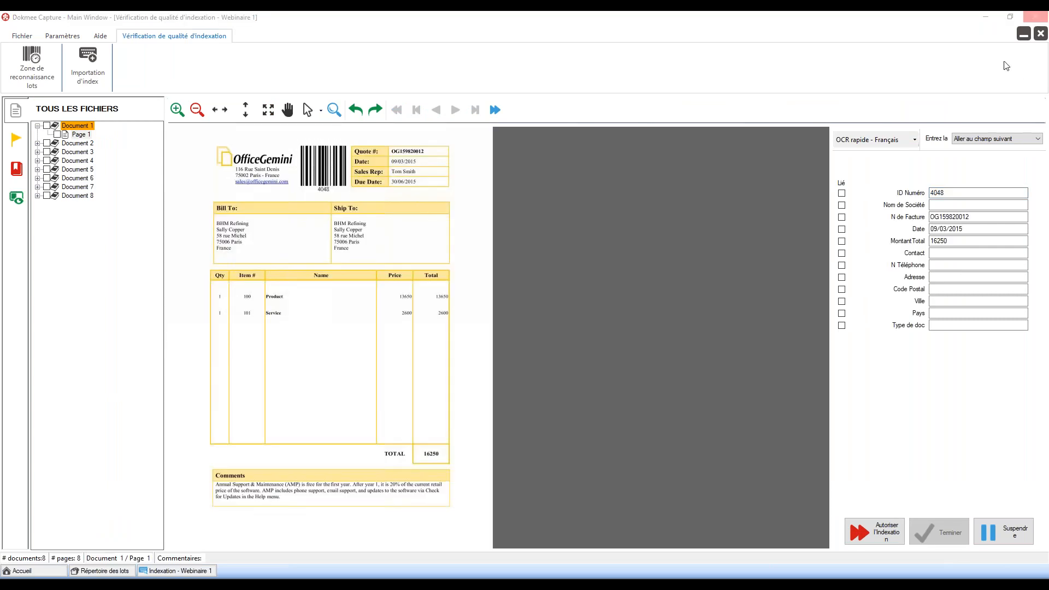
# Step: Fill in Document 1's company, contact, phone, address, city and country, then approve its index values
pyautogui.press('Tab')
pyautogui.click(995, 218)
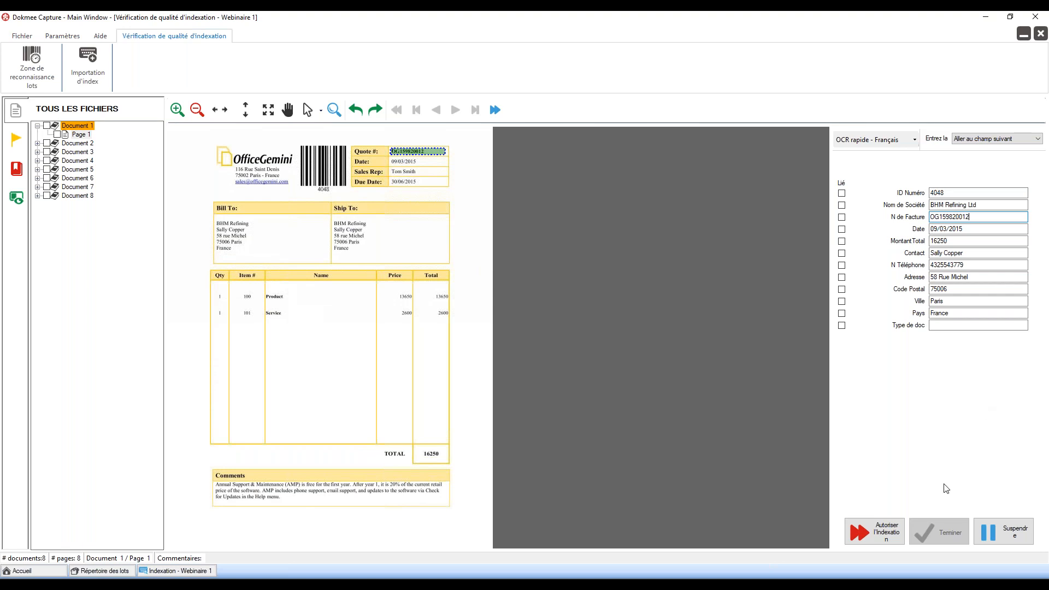
pyautogui.click(885, 533)
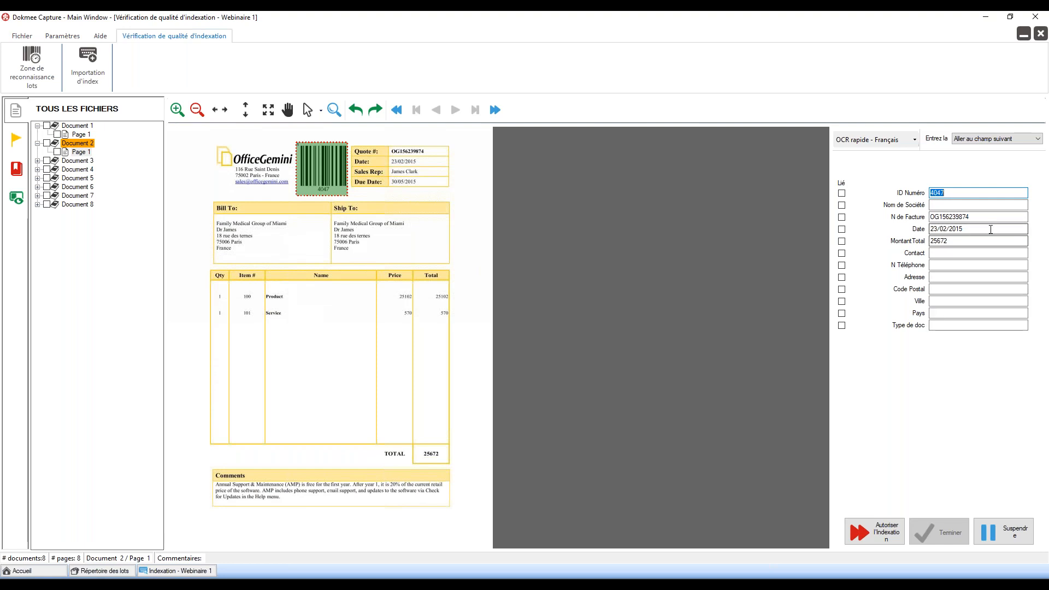
# Step: Approve the index values for Documents 2 through 8, dismiss the completion notice, and finish indexing
pyautogui.click(991, 229)
pyautogui.click(897, 526)
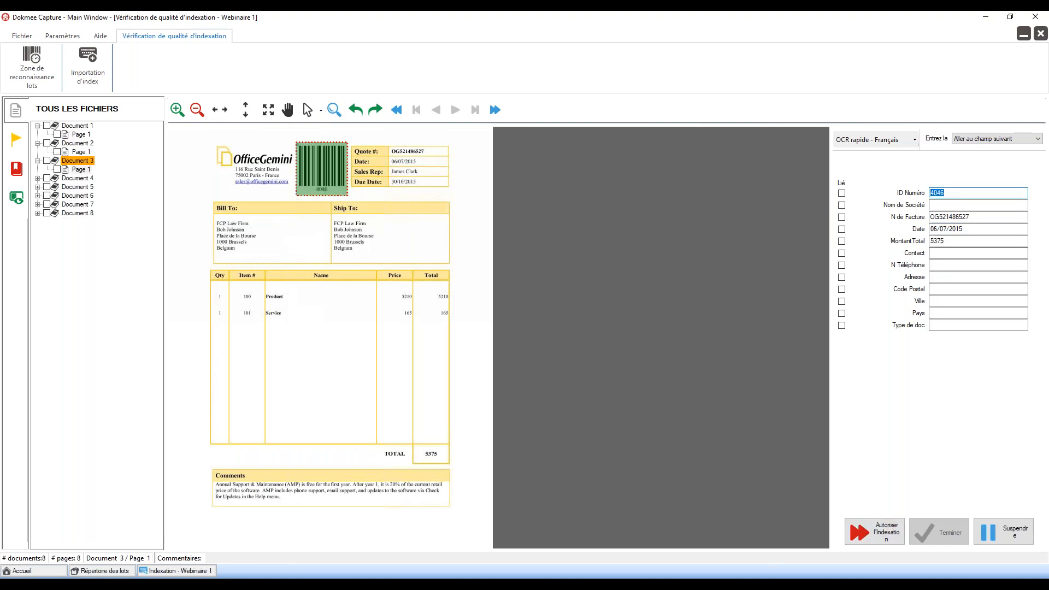
pyautogui.click(883, 533)
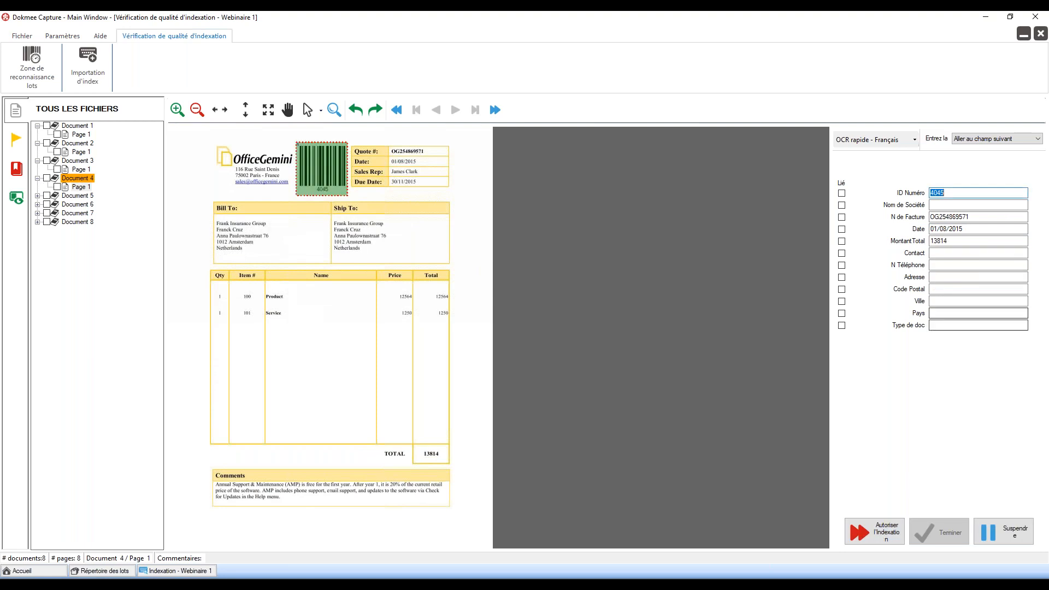
pyautogui.click(888, 526)
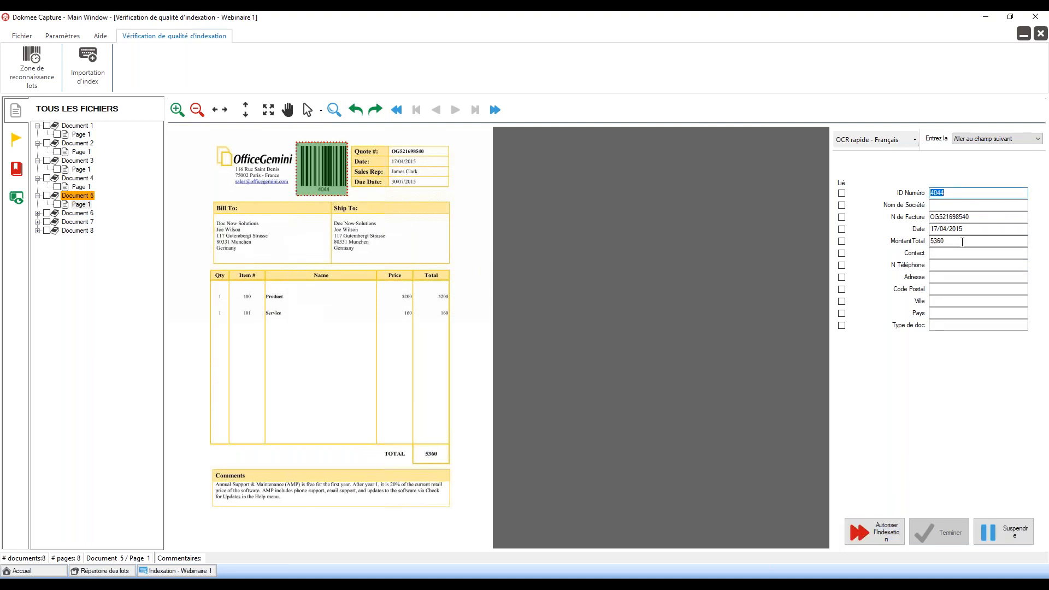
pyautogui.click(892, 535)
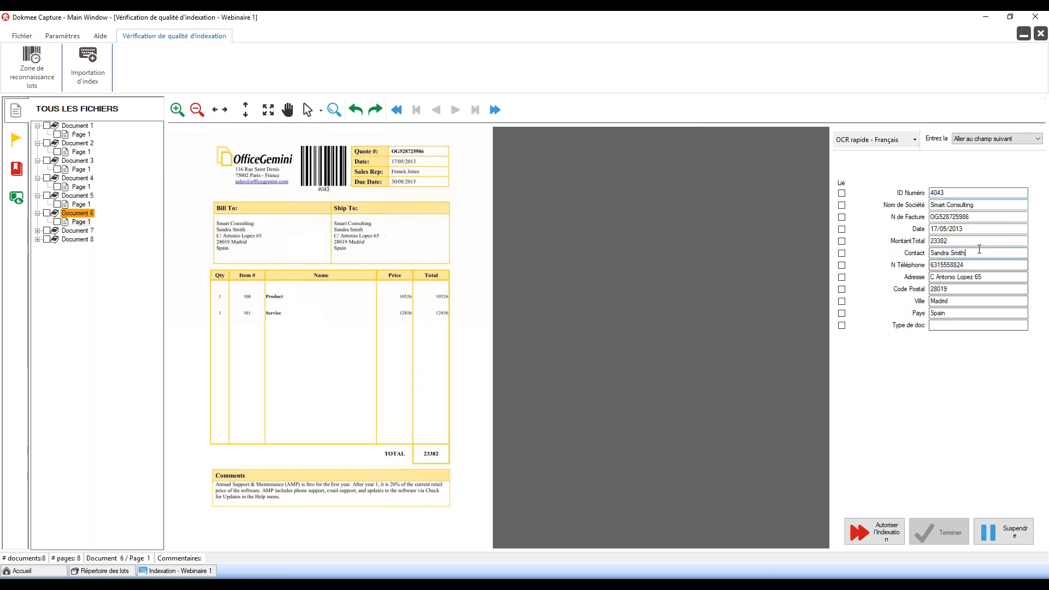
pyautogui.click(891, 535)
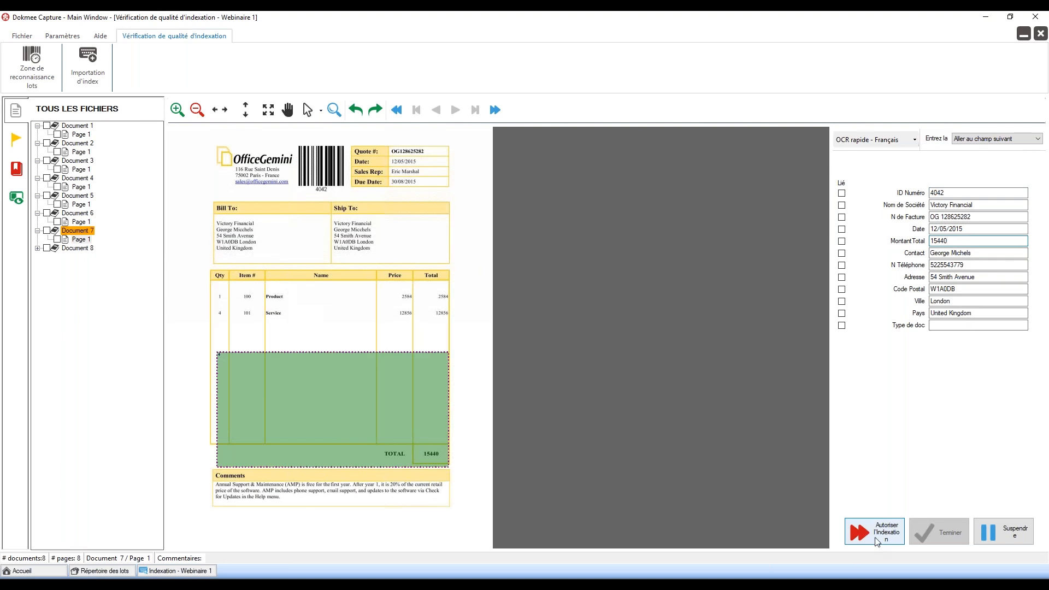
pyautogui.click(879, 540)
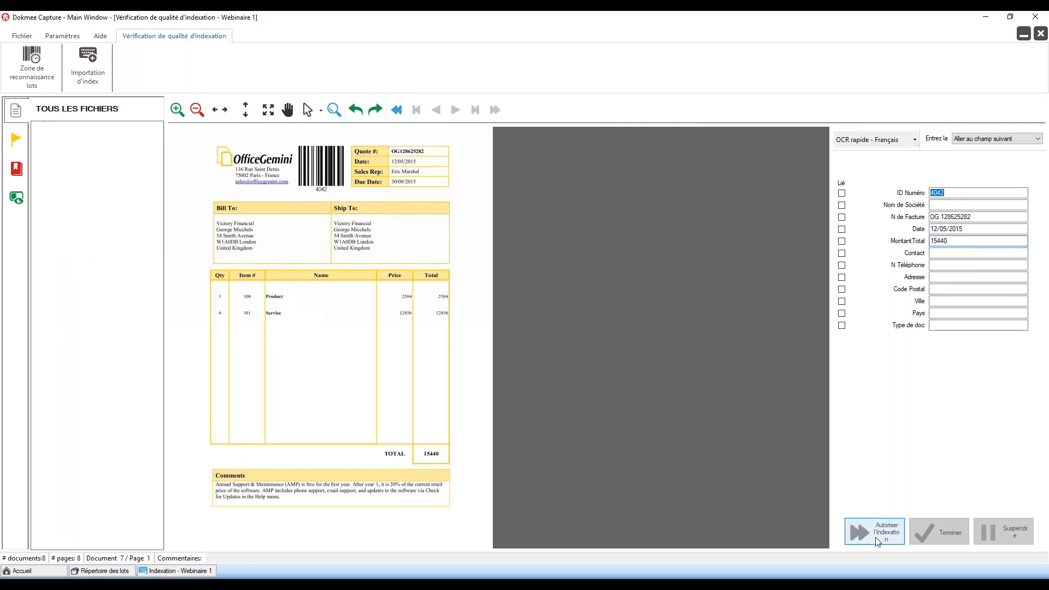
pyautogui.click(951, 299)
pyautogui.click(896, 530)
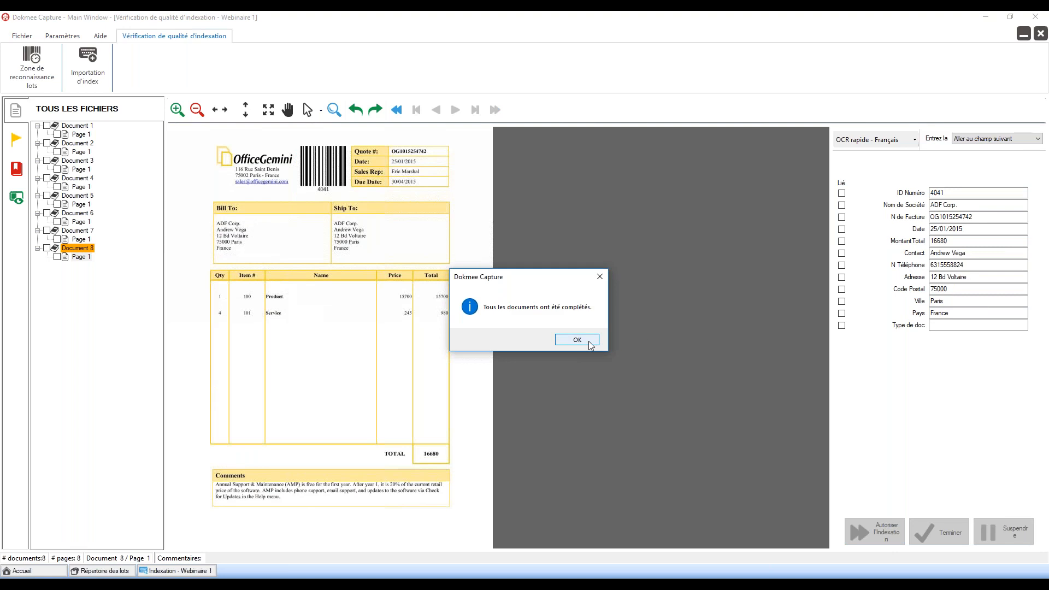
pyautogui.click(591, 345)
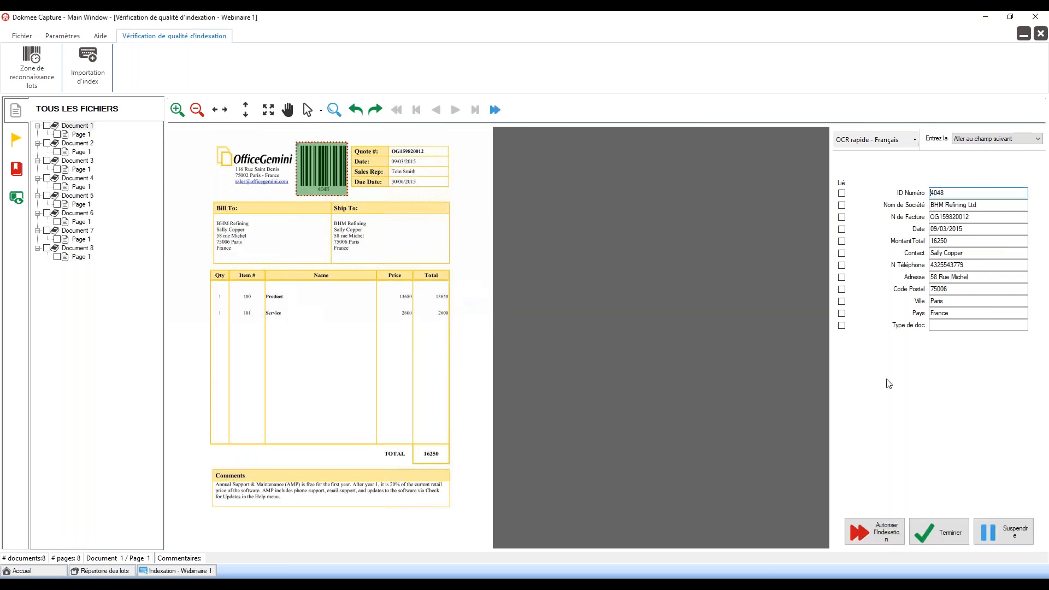
pyautogui.click(942, 534)
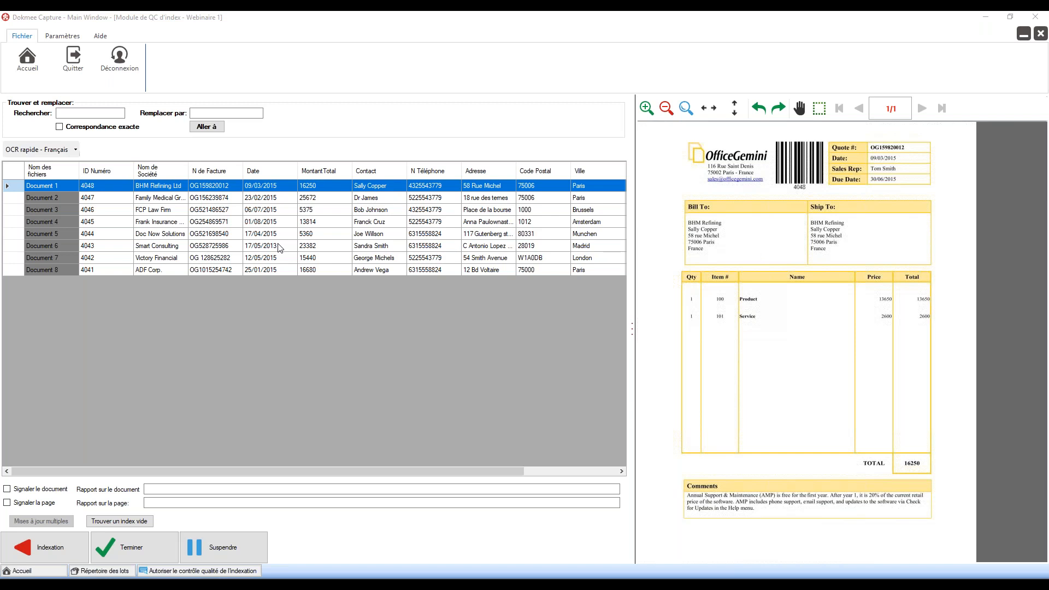
# Step: Complete the index QC after reviewing all eight invoices' extracted fields
pyautogui.click(141, 550)
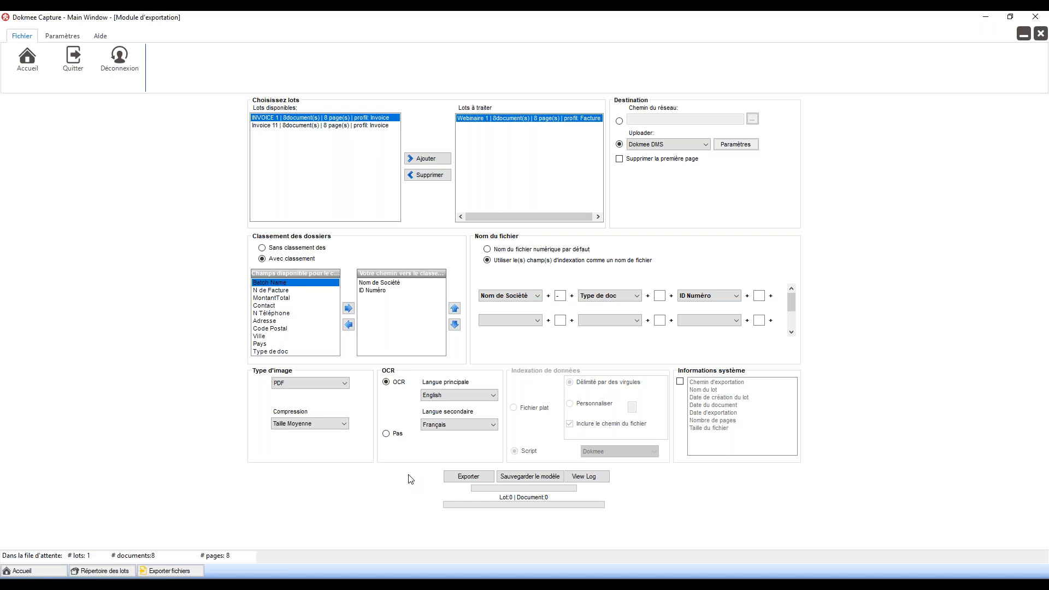
# Step: Keep English as the primary OCR language for the Webinaire 1 export
pyautogui.click(456, 399)
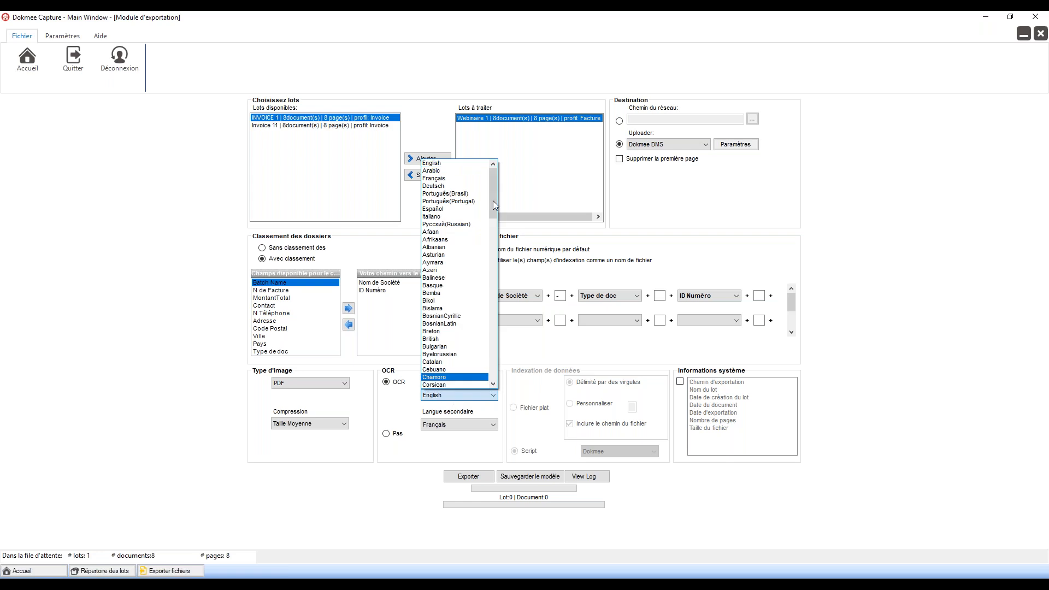
pyautogui.moveTo(492, 185)
pyautogui.mouseDown()
pyautogui.moveTo(507, 350)
pyautogui.moveTo(498, 192)
pyautogui.mouseUp()
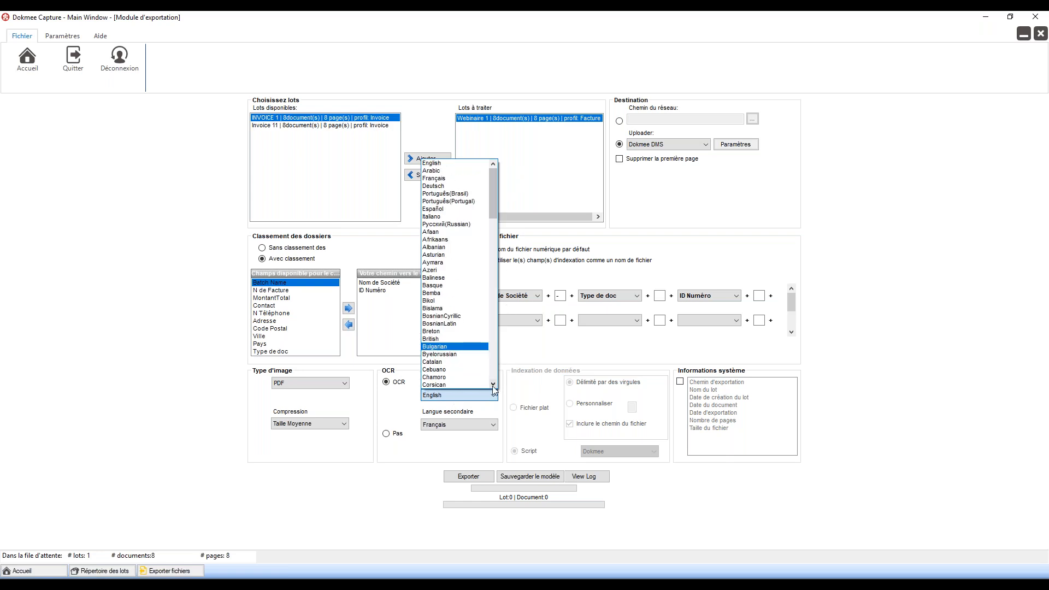
pyautogui.click(519, 393)
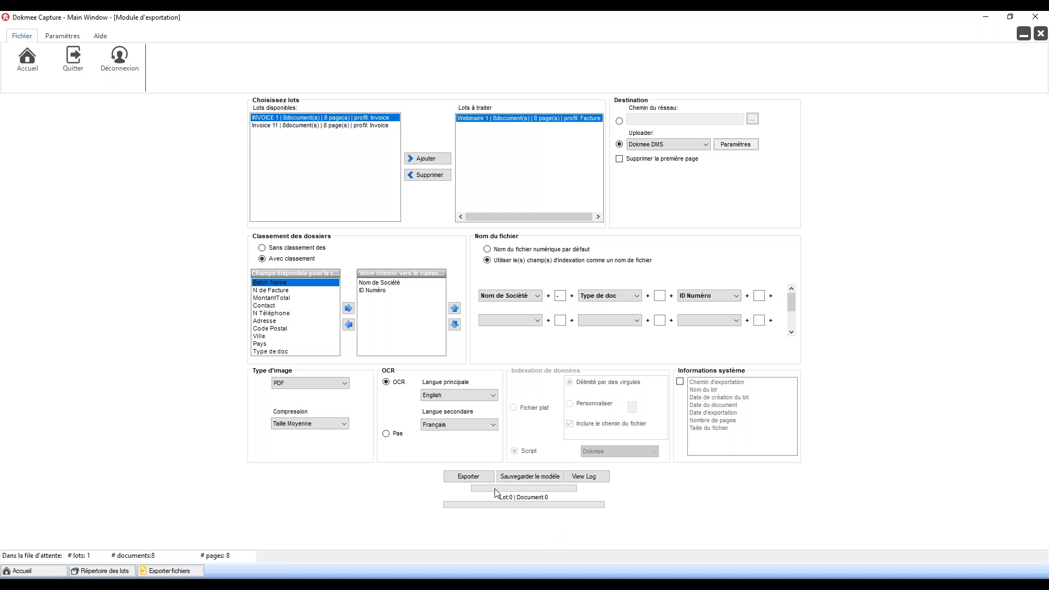
# Step: Run the Webinaire 1 export to Dokmee DMS and maximize the browser's Dokmee sign-in page
pyautogui.click(479, 478)
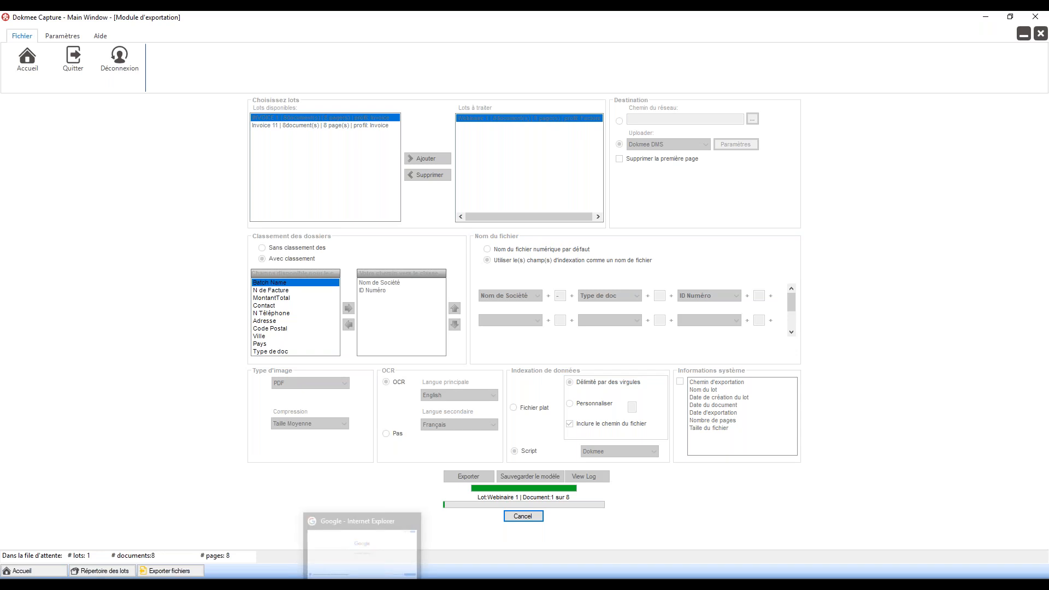
pyautogui.click(362, 584)
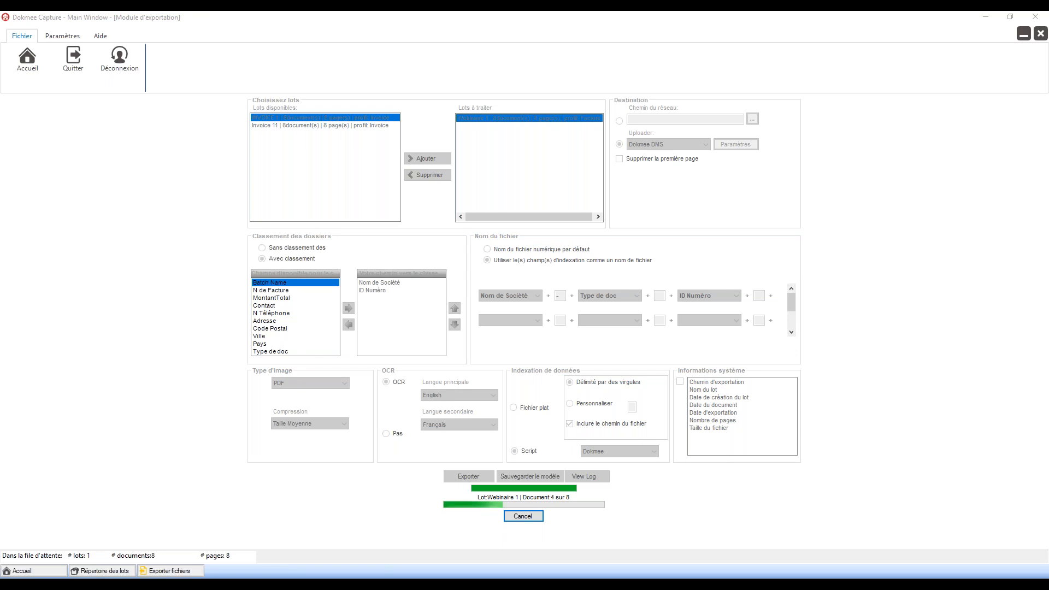
pyautogui.moveTo(712, 93); pyautogui.dragTo(504, 13)
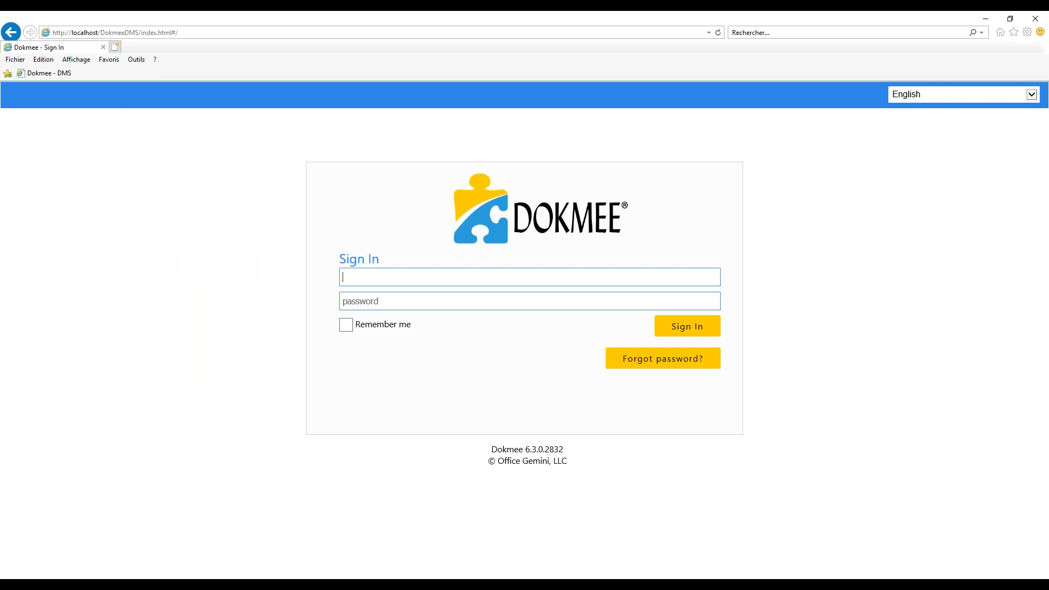
# Step: Sign in to Dokmee DMS with the administrator username and password
pyautogui.write('admin')
pyautogui.press('Tab')
pyautogui.write('admin')
pyautogui.press('Return')
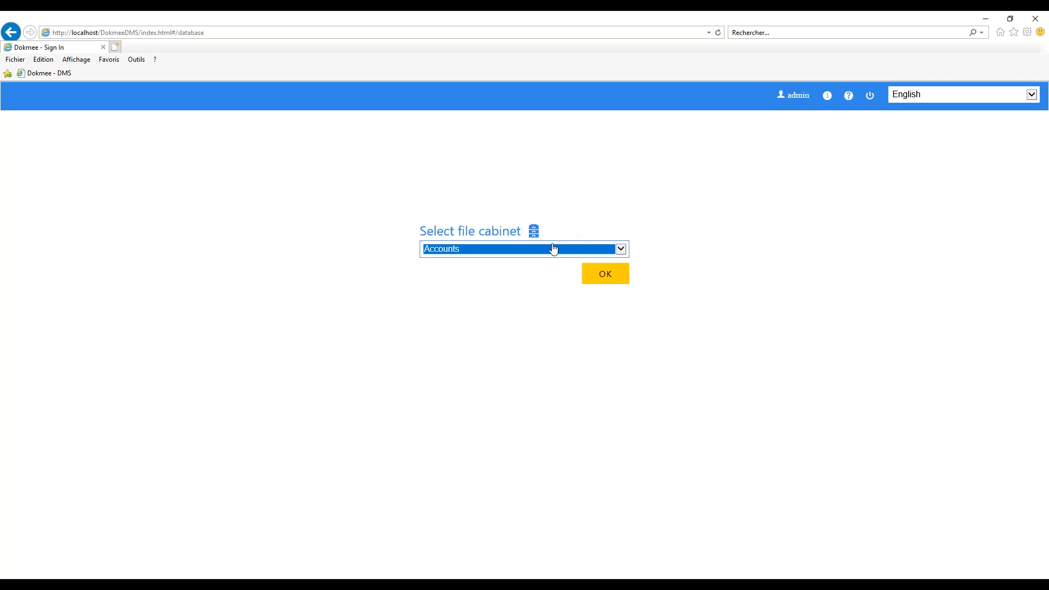
# Step: Switch the interface language to Français and select the Comptabilité file cabinet
pyautogui.click(924, 99)
pyautogui.click(930, 113)
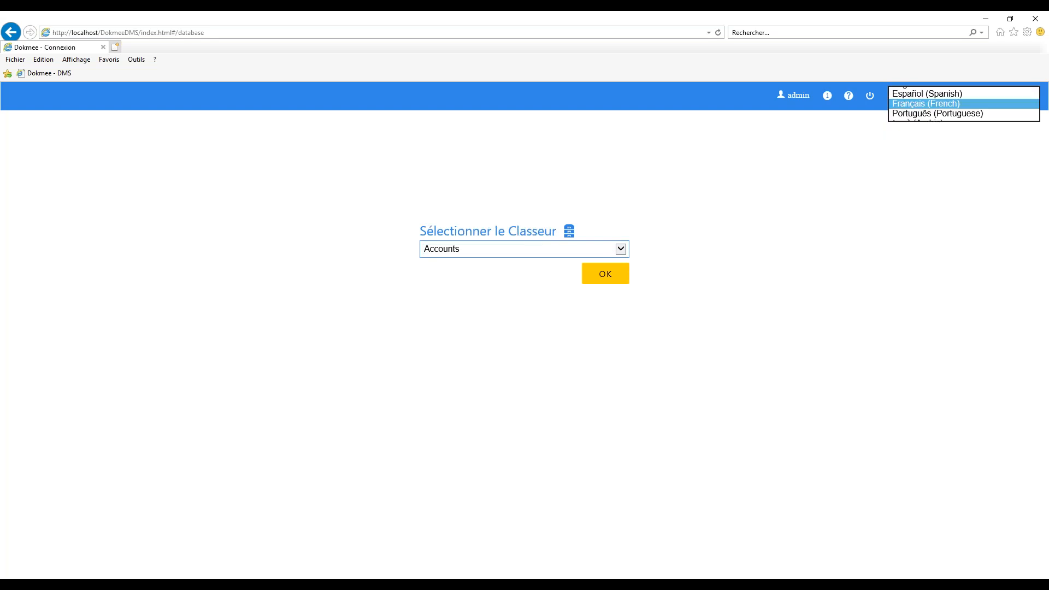
pyautogui.click(499, 253)
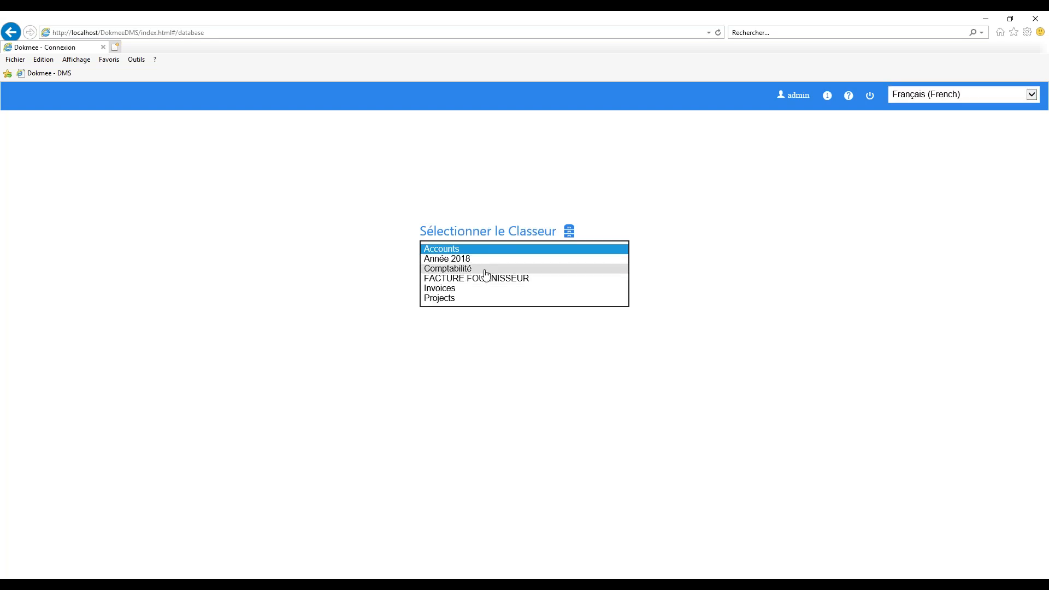
pyautogui.click(486, 270)
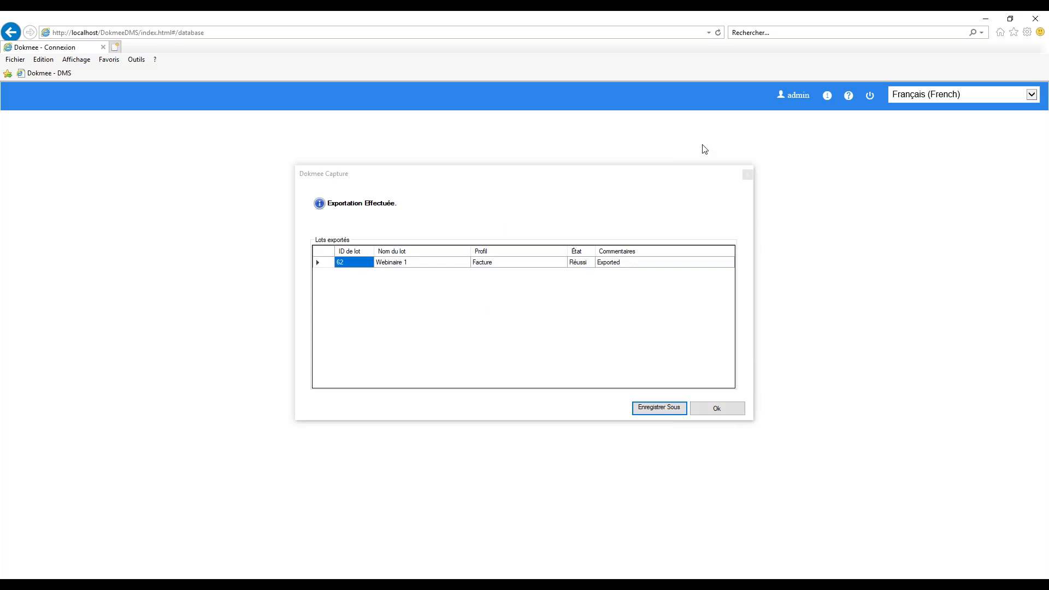
# Step: Open the Comptabilité cabinet's file explorer and expand ADF Corp. › 4041 to list its four documents
pyautogui.click(727, 411)
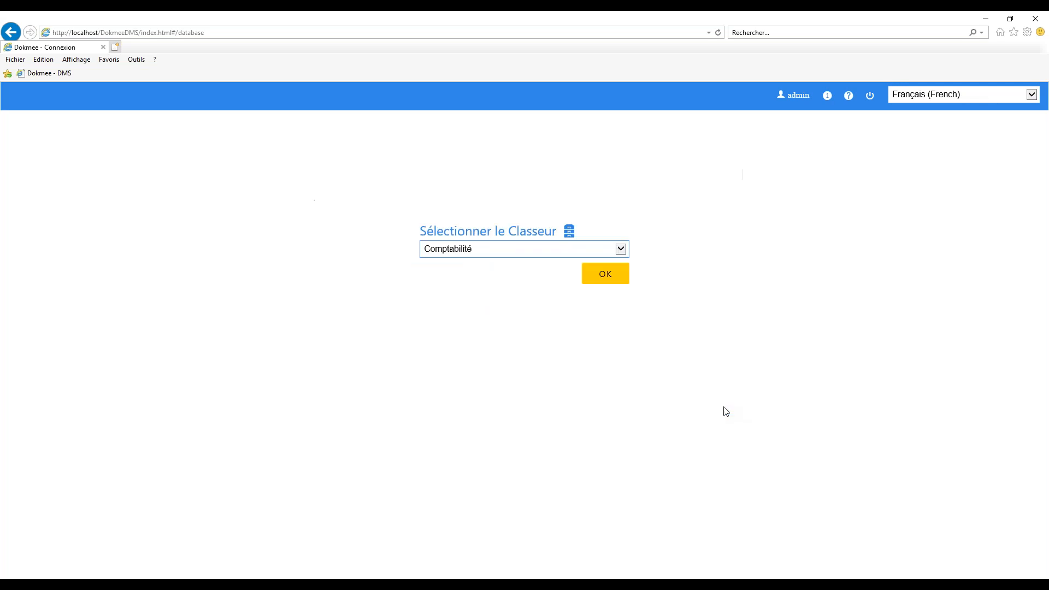
pyautogui.click(603, 276)
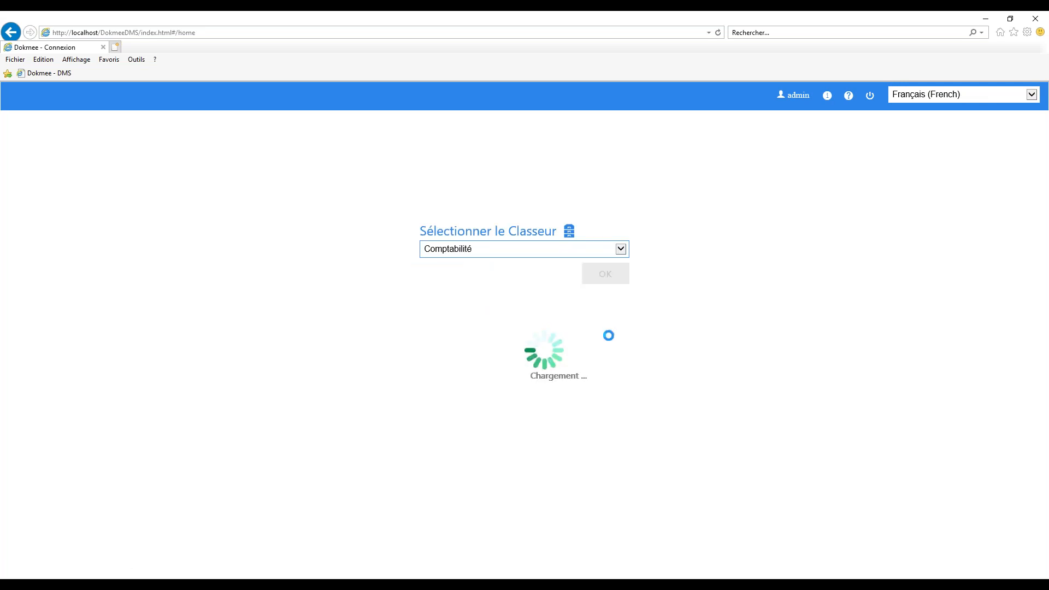
pyautogui.click(472, 294)
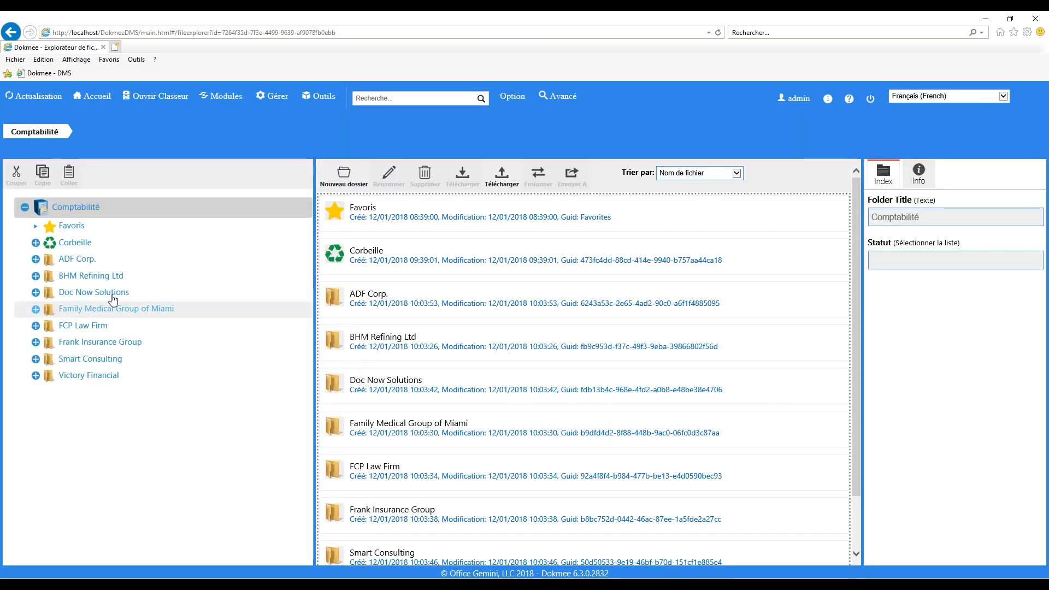
pyautogui.click(71, 263)
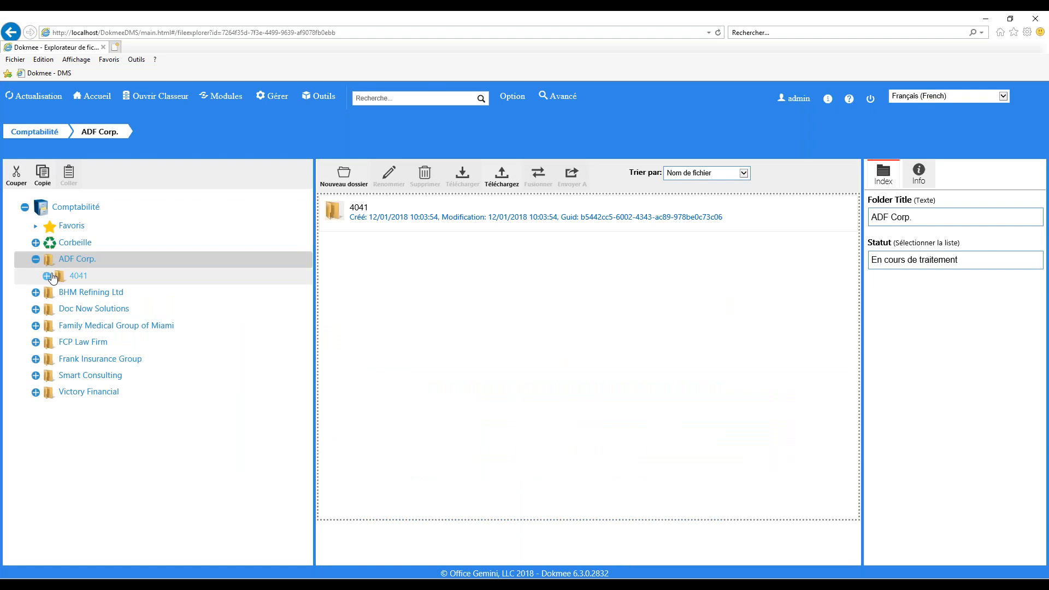
pyautogui.click(47, 276)
pyautogui.click(77, 276)
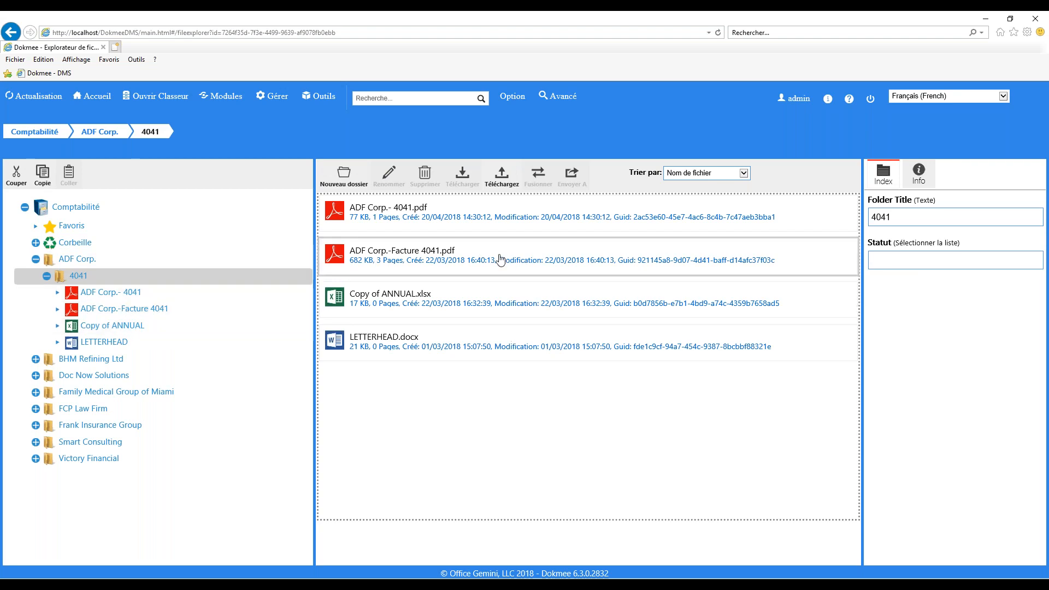
# Step: Open ADF Corp.-Facture 4041.pdf and review its index fields, then minimize the browser
pyautogui.doubleClick(458, 260)
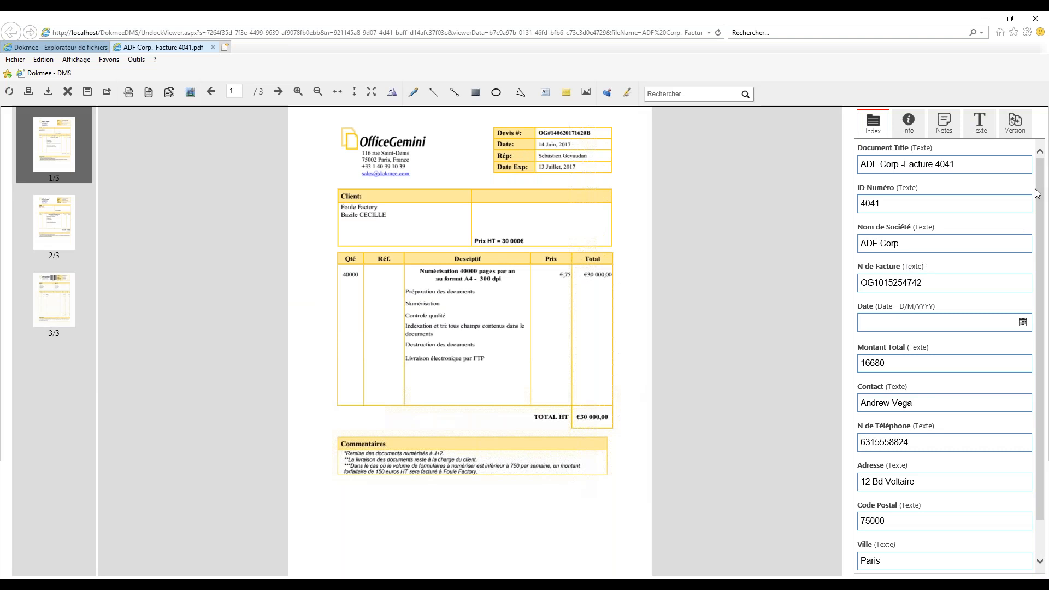
pyautogui.scroll(-1, 1041, 230)
pyautogui.scroll(1, 1040, 273)
pyautogui.click(987, 16)
# Step: Close the Module d'exportation and return to Dokmee DMS at Comptabilité › ADF Corp
pyautogui.click(1024, 34)
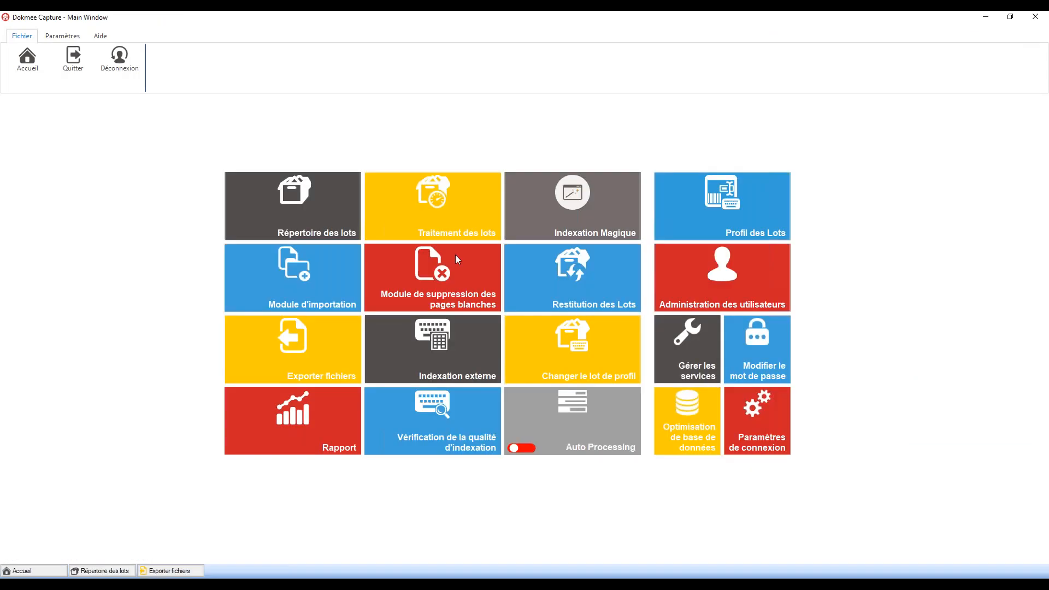
pyautogui.click(994, 17)
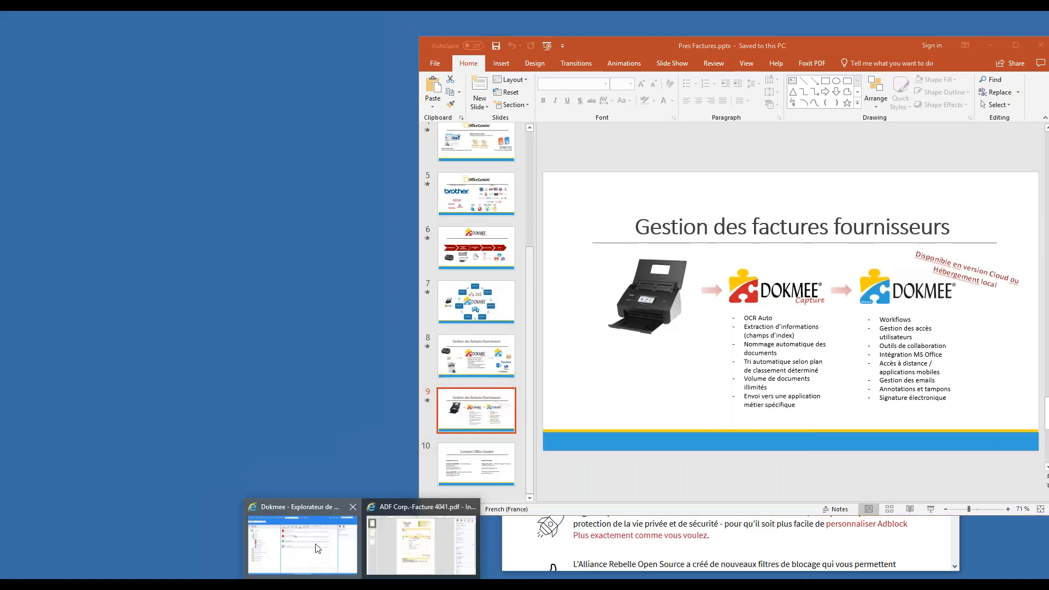
pyautogui.click(318, 548)
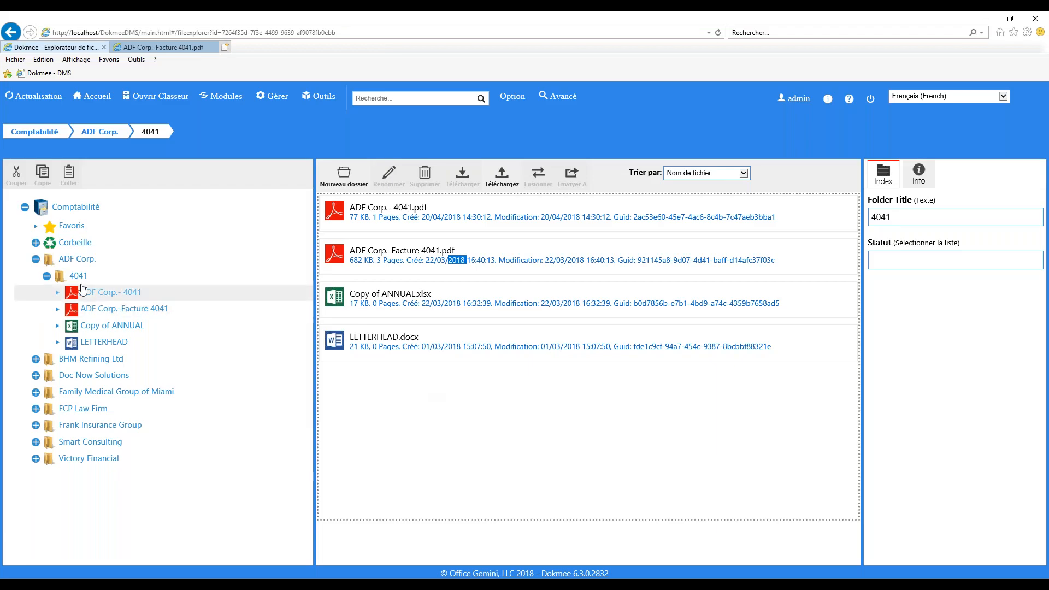
pyautogui.click(36, 259)
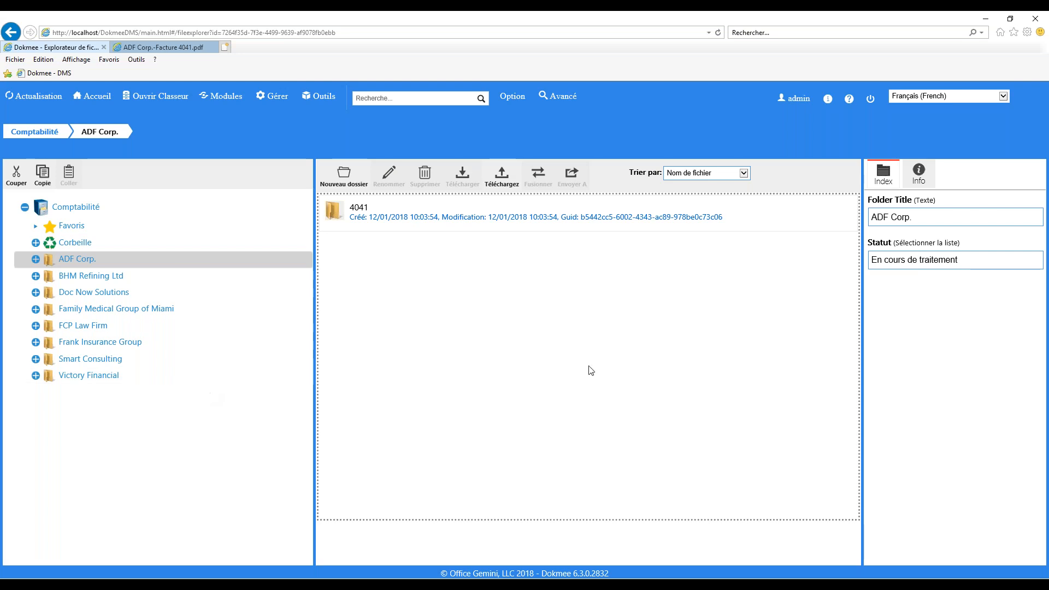
# Step: Go back to the Accueil page and reopen the file explorer at the Comptabilité root
pyautogui.click(98, 99)
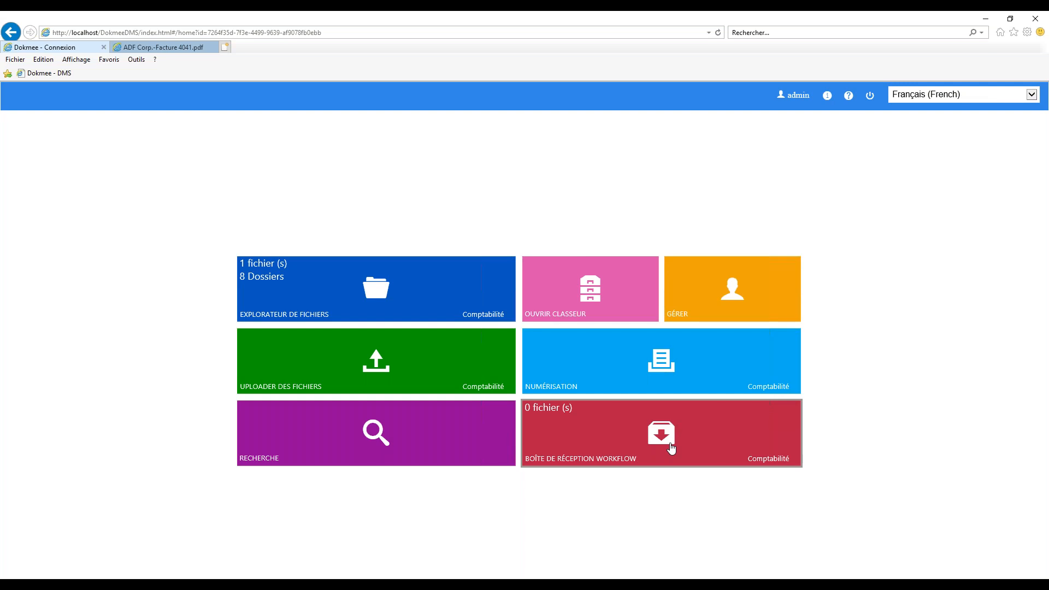
pyautogui.click(401, 297)
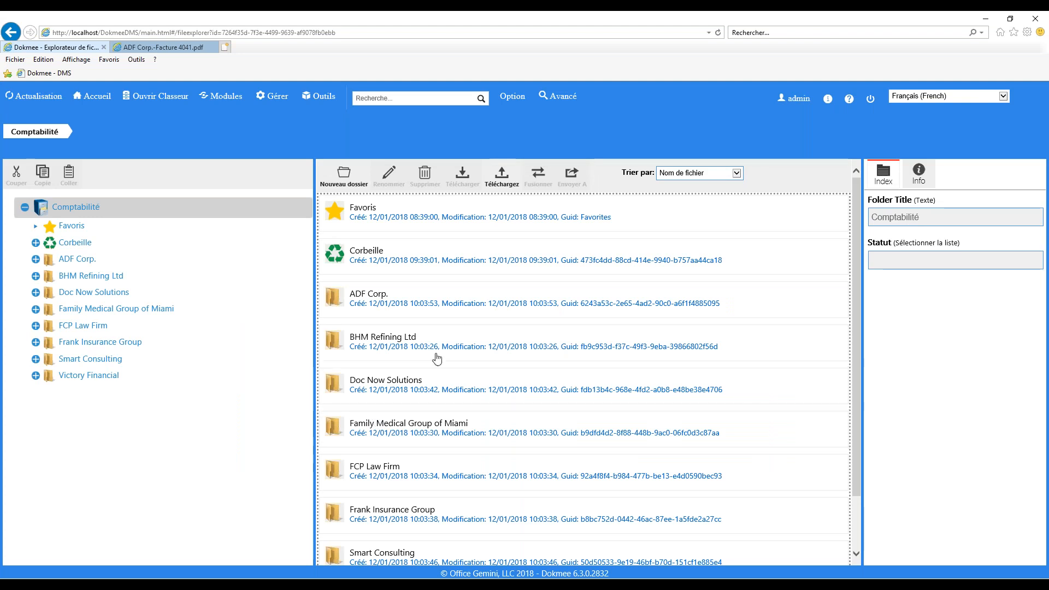
# Step: Open BHM Refining Ltd › 4048 and select BHM Refining Ltd-Facture 4048.pdf
pyautogui.doubleClick(340, 334)
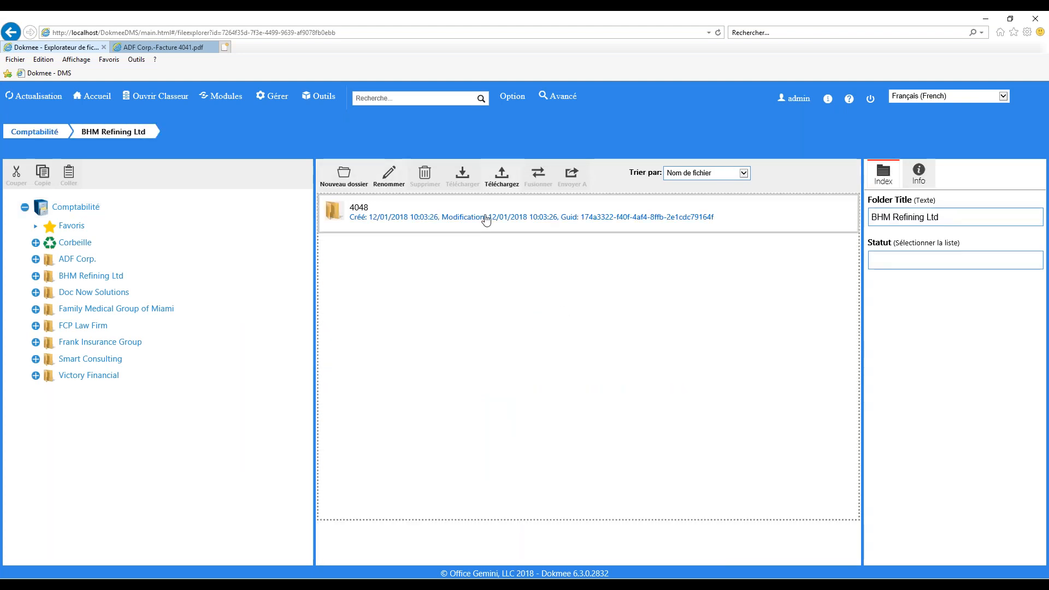
pyautogui.doubleClick(487, 219)
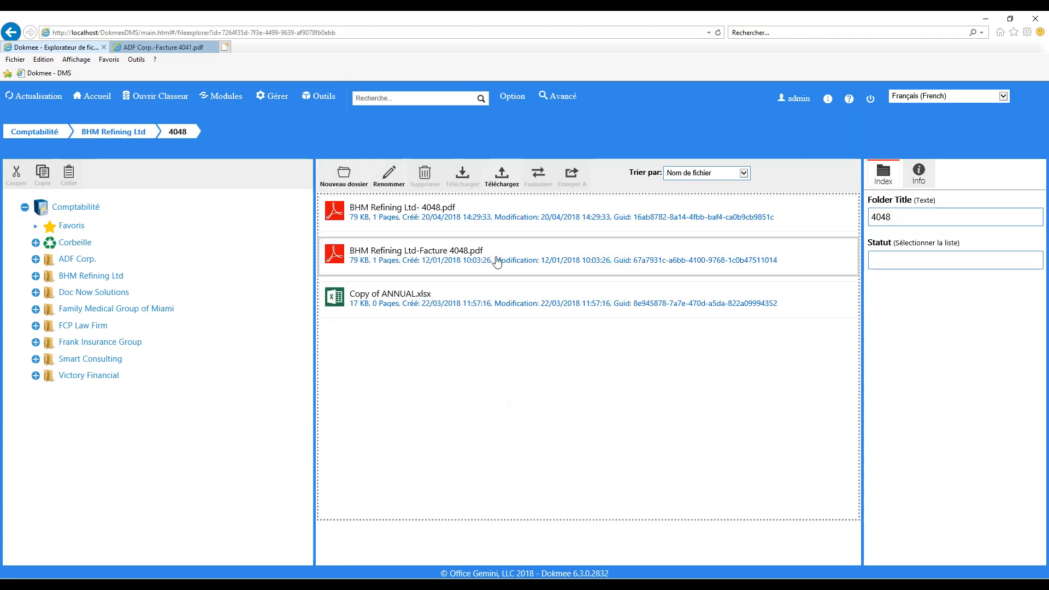
pyautogui.click(498, 262)
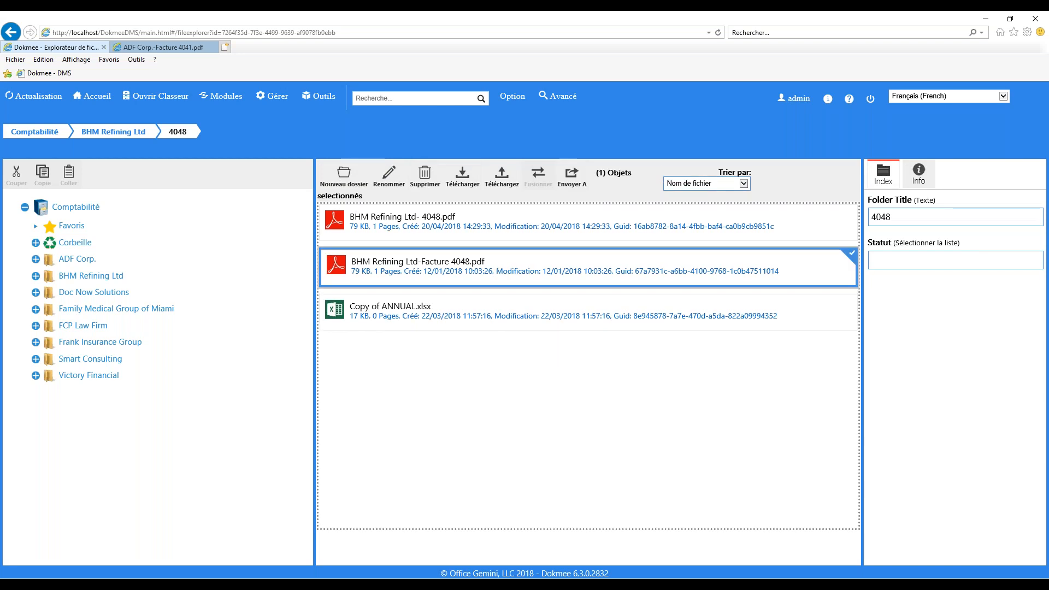
# Step: Attempt a workflow send, dismiss the no-workflow error, and return to the ADF Corp.-Facture 4041 invoice
pyautogui.click(561, 178)
pyautogui.click(422, 274)
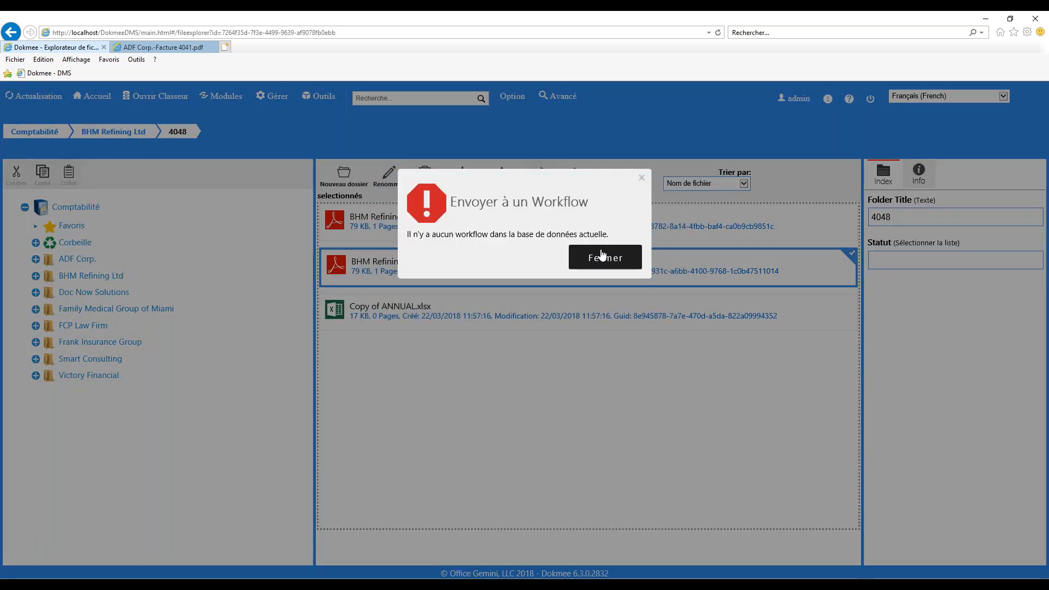
pyautogui.click(606, 257)
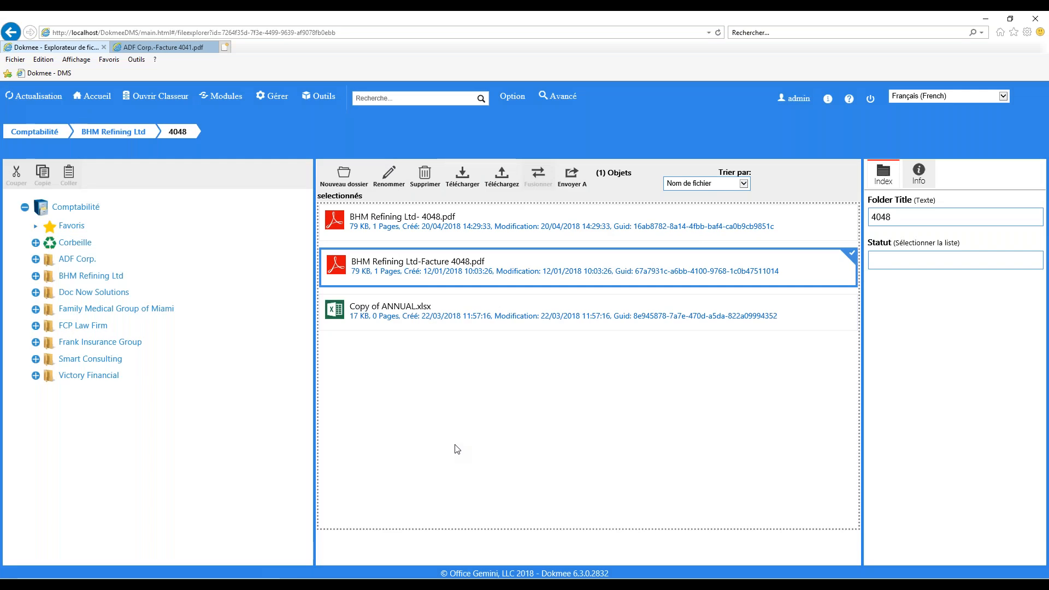
pyautogui.click(91, 99)
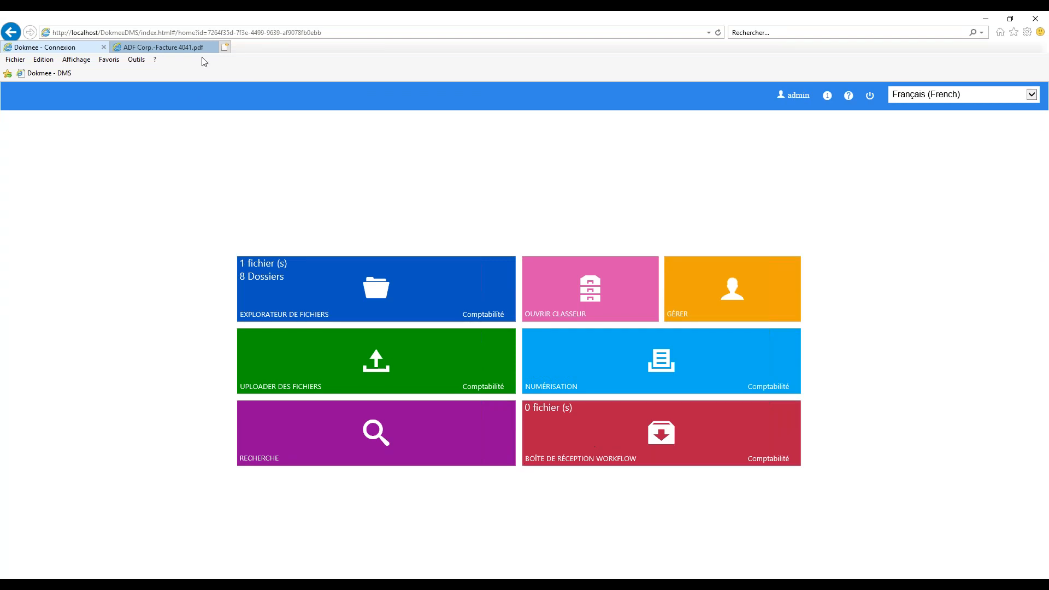
pyautogui.click(182, 47)
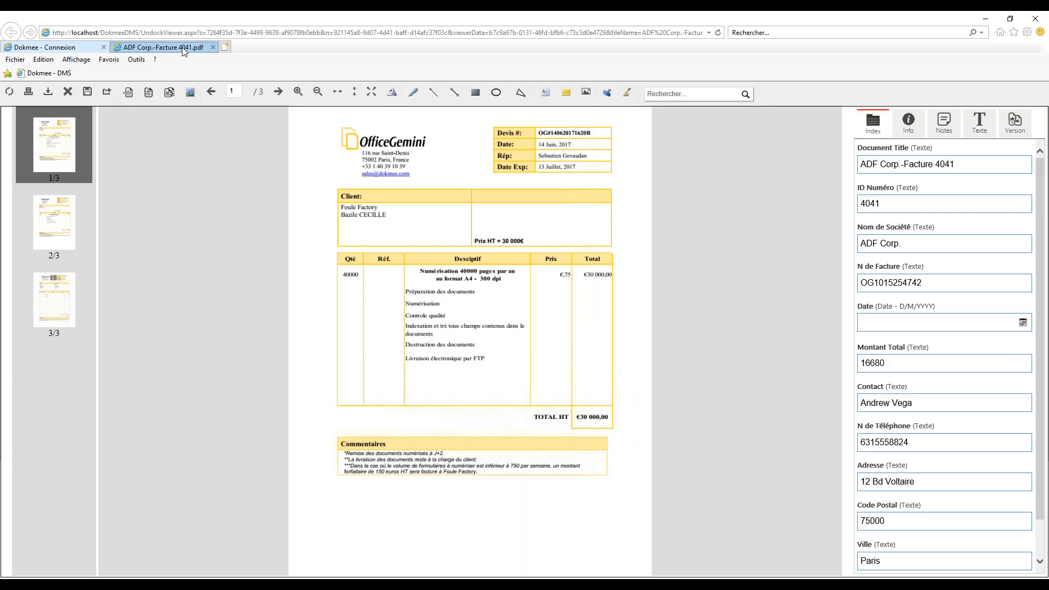
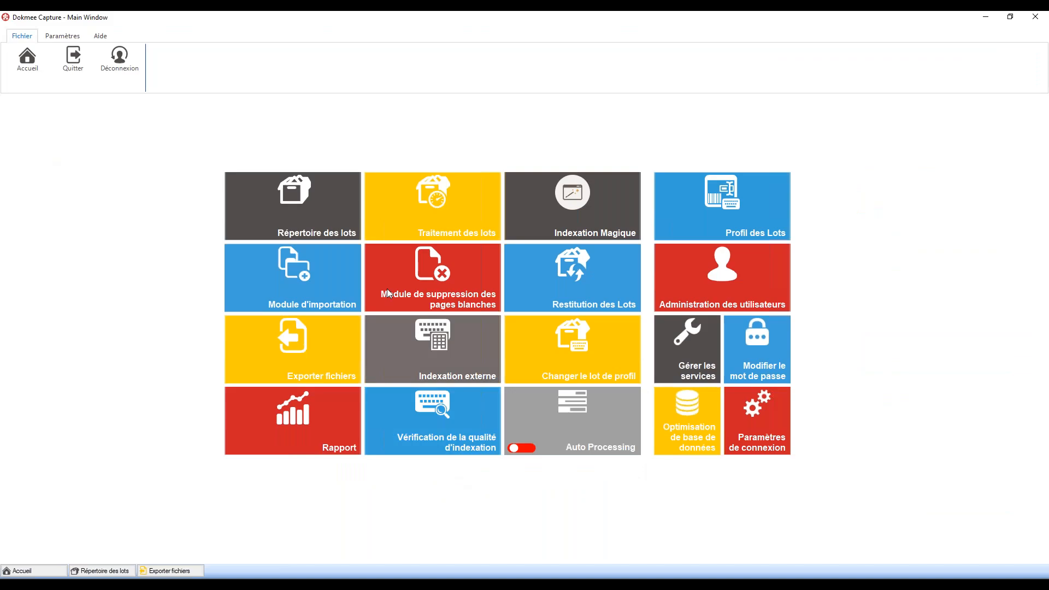
# Step: Open the Profil des Lots tile in Dokmee Capture to list the indexing profiles
pyautogui.click(706, 219)
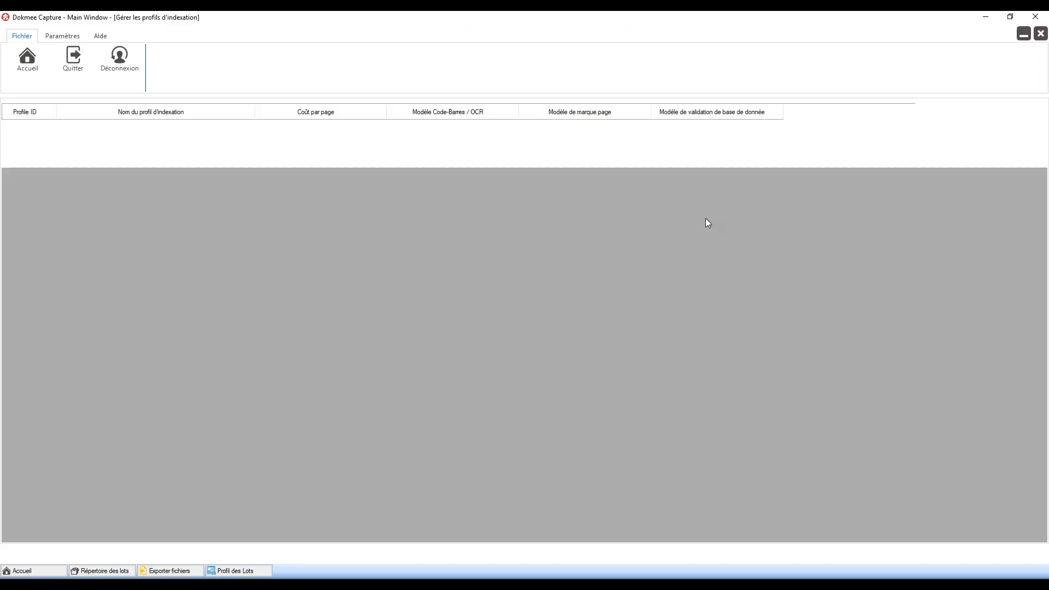
# Step: Edit the Facture profile and open its barcode/OCR template from Zone de reconnaissance lots
pyautogui.click(958, 554)
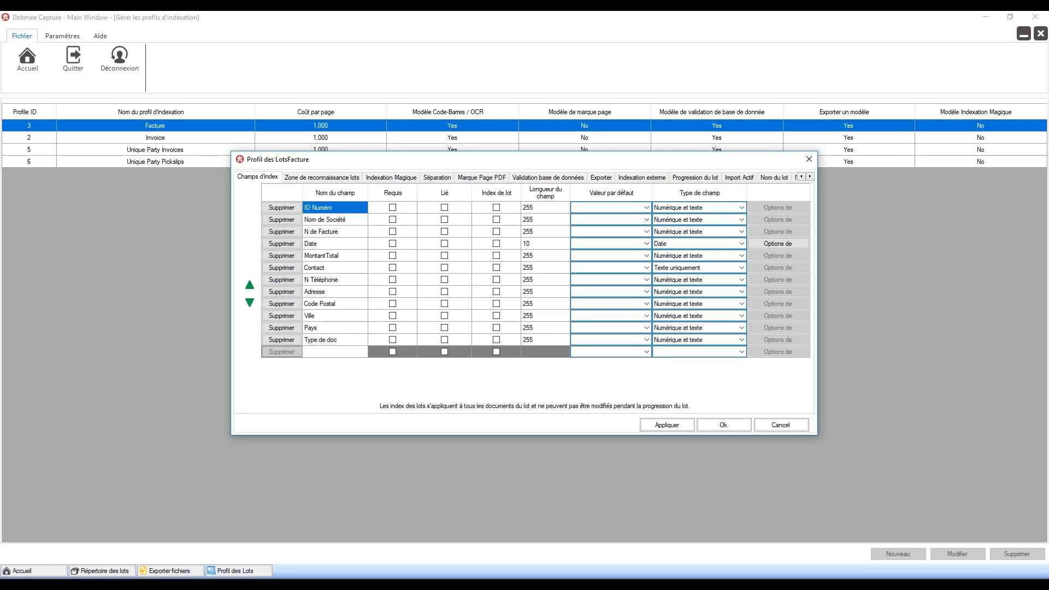
pyautogui.click(330, 178)
pyautogui.click(519, 316)
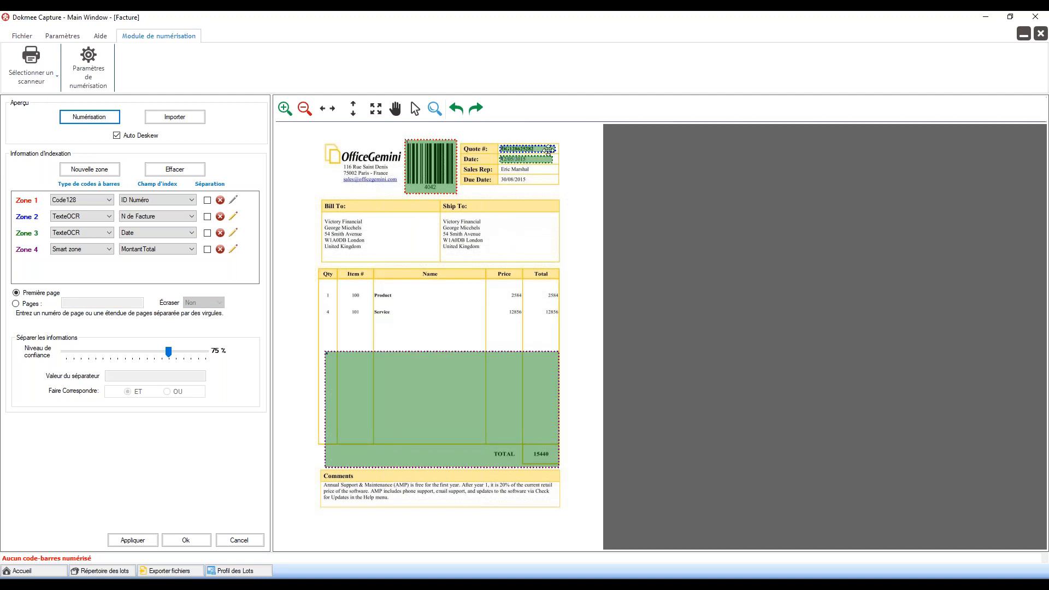
# Step: Enlarge Zone 1 (ID Numéro) over the logo, addresses and item rows
pyautogui.click(408, 142)
pyautogui.moveTo(406, 140); pyautogui.dragTo(282, 127)
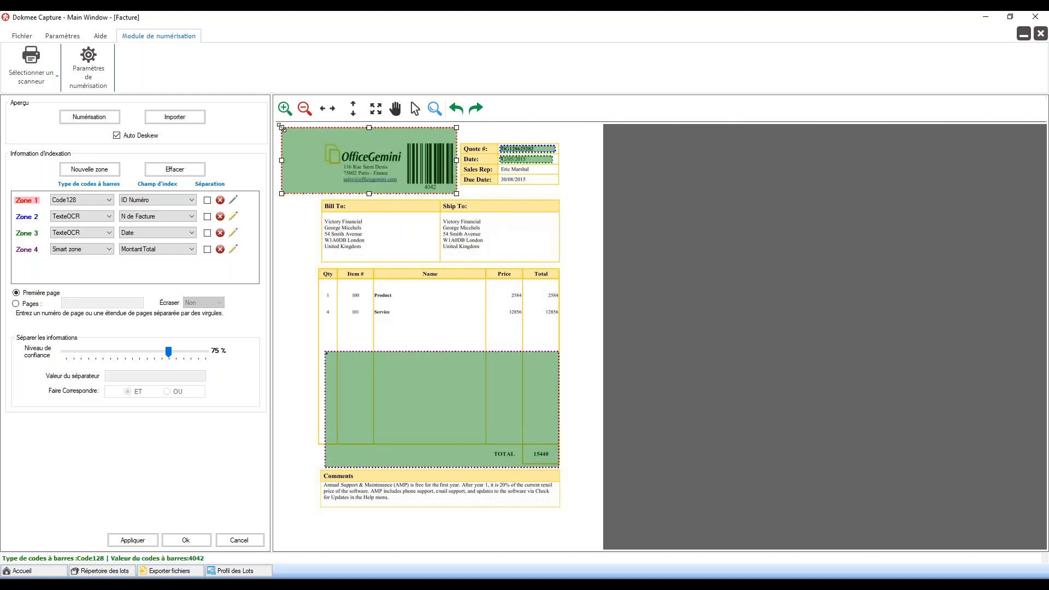
pyautogui.moveTo(458, 194); pyautogui.dragTo(597, 312)
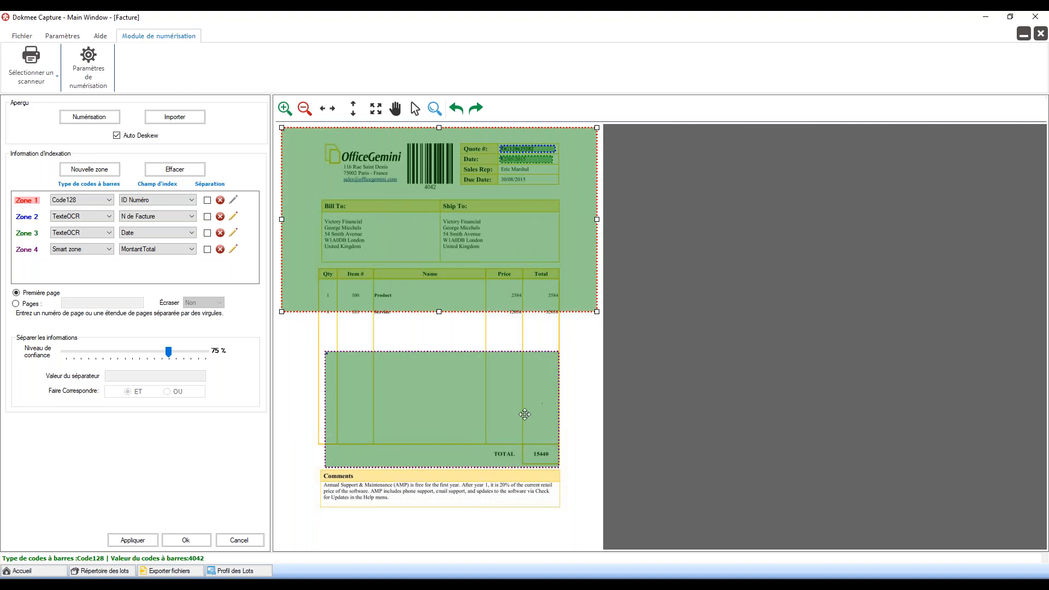
# Step: Stretch Zone 4 (MontantTotal) out to the image's right and bottom edges
pyautogui.click(525, 415)
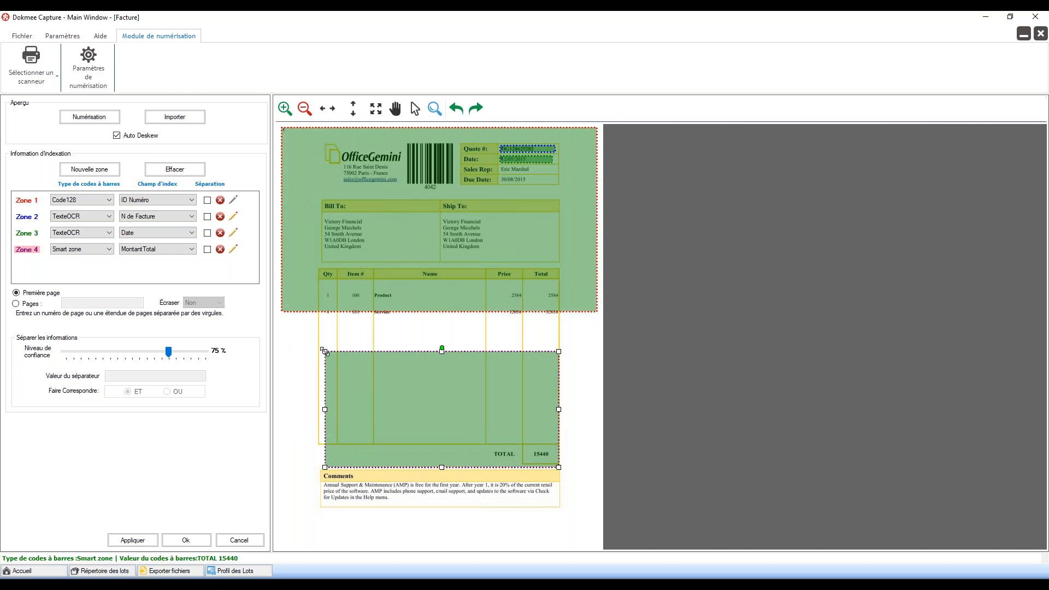
pyautogui.moveTo(324, 352); pyautogui.dragTo(282, 344)
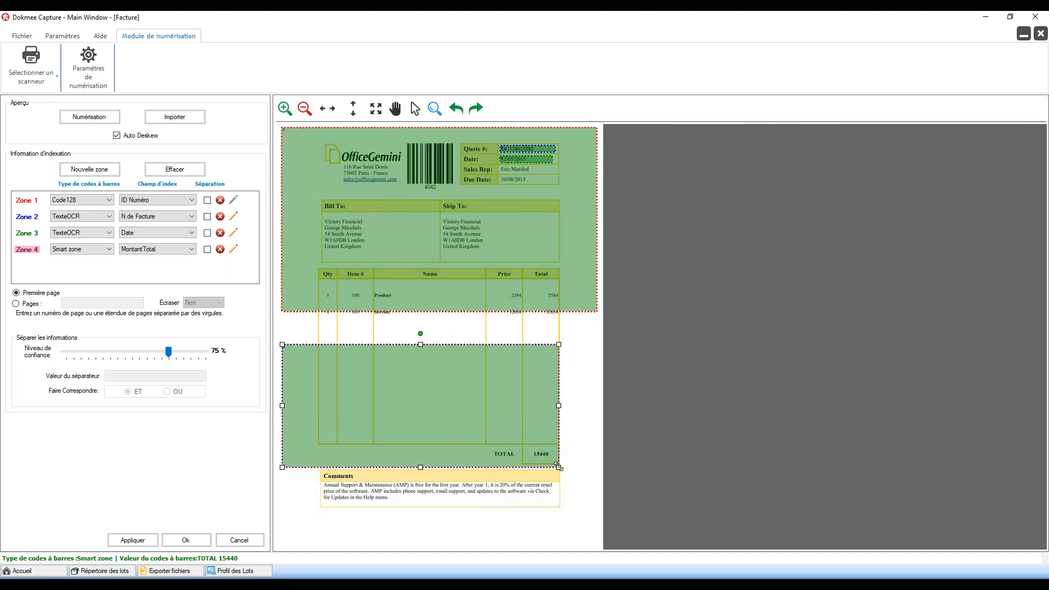
pyautogui.moveTo(559, 468); pyautogui.dragTo(740, 510)
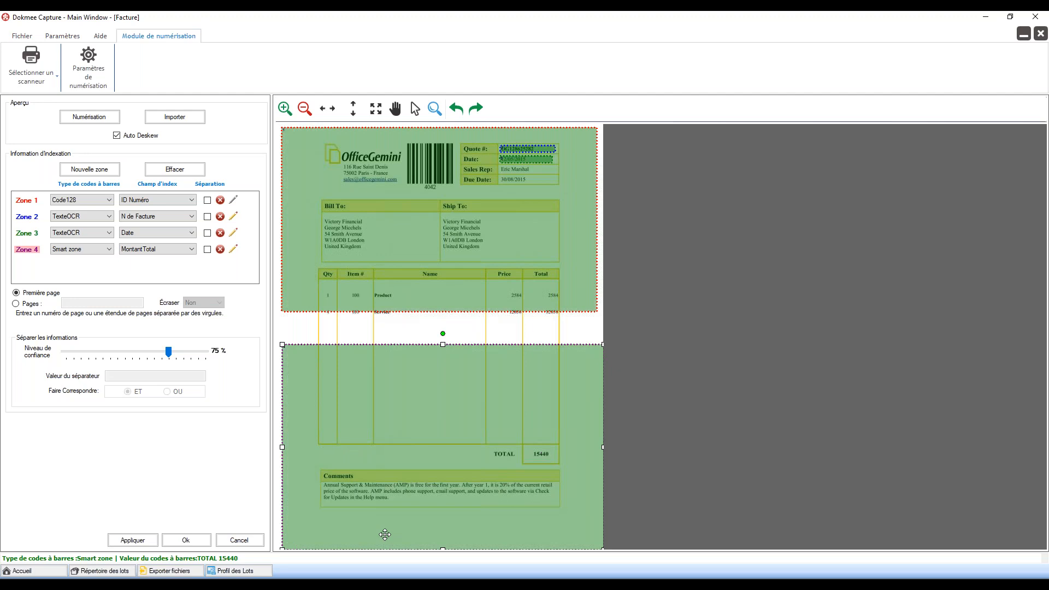
# Step: Close the barcode template editor and create a new template under Indexation Magique
pyautogui.click(239, 540)
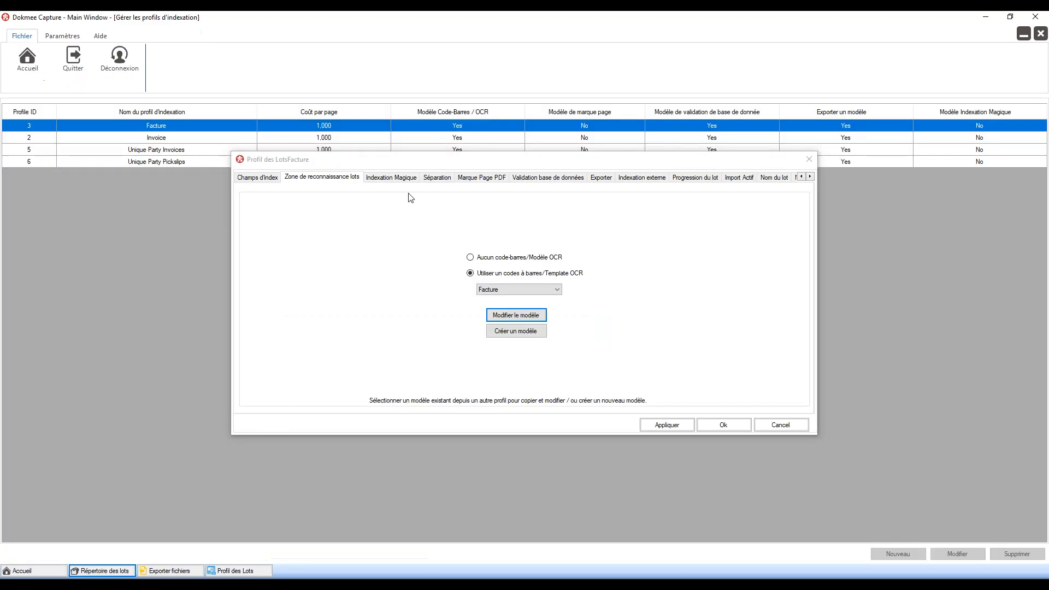
pyautogui.click(404, 178)
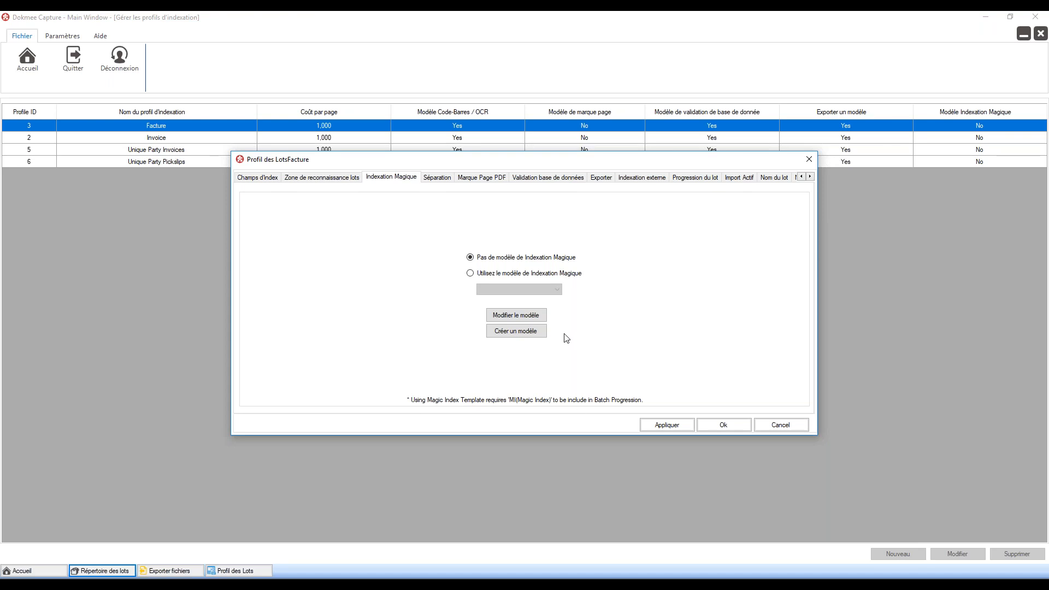
pyautogui.click(540, 333)
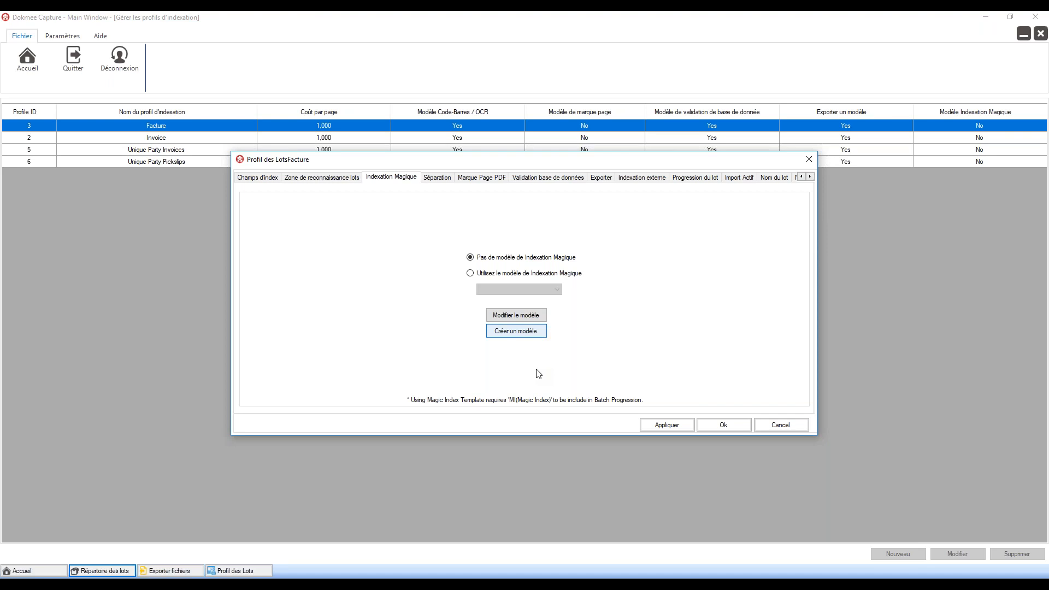
pyautogui.click(532, 331)
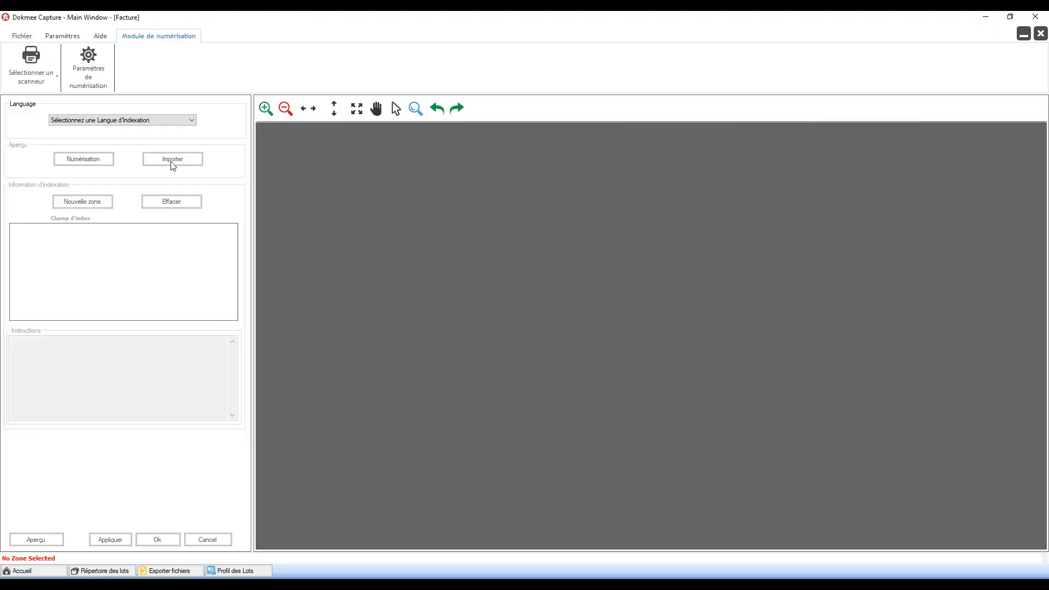
# Step: Set the template language to Français and import 00000001.tif from the INVOICE_1_60 folder
pyautogui.click(155, 120)
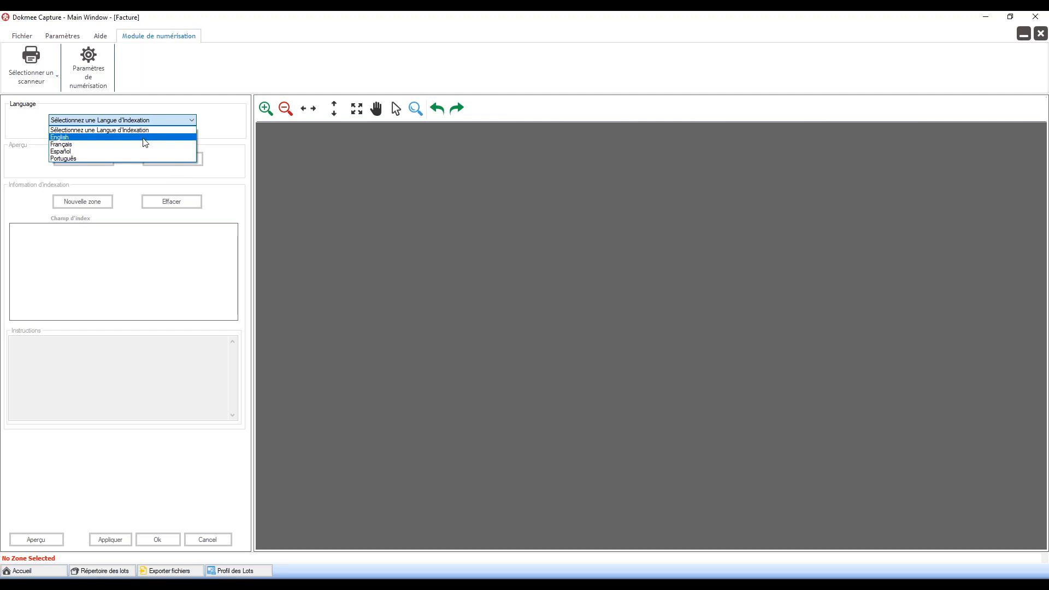
pyautogui.click(145, 144)
pyautogui.click(163, 163)
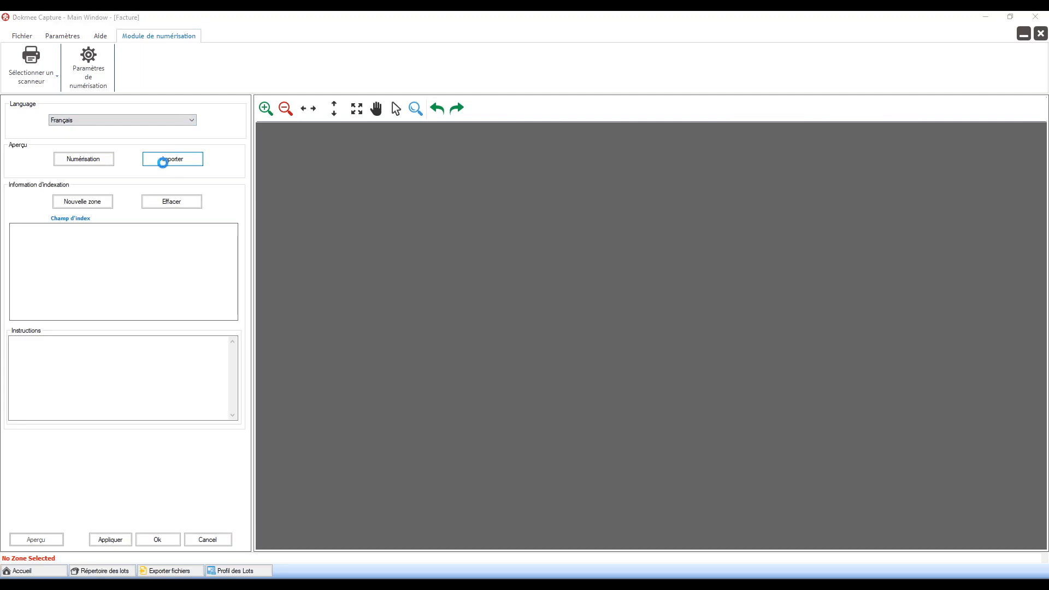
pyautogui.doubleClick(131, 99)
pyautogui.click(133, 129)
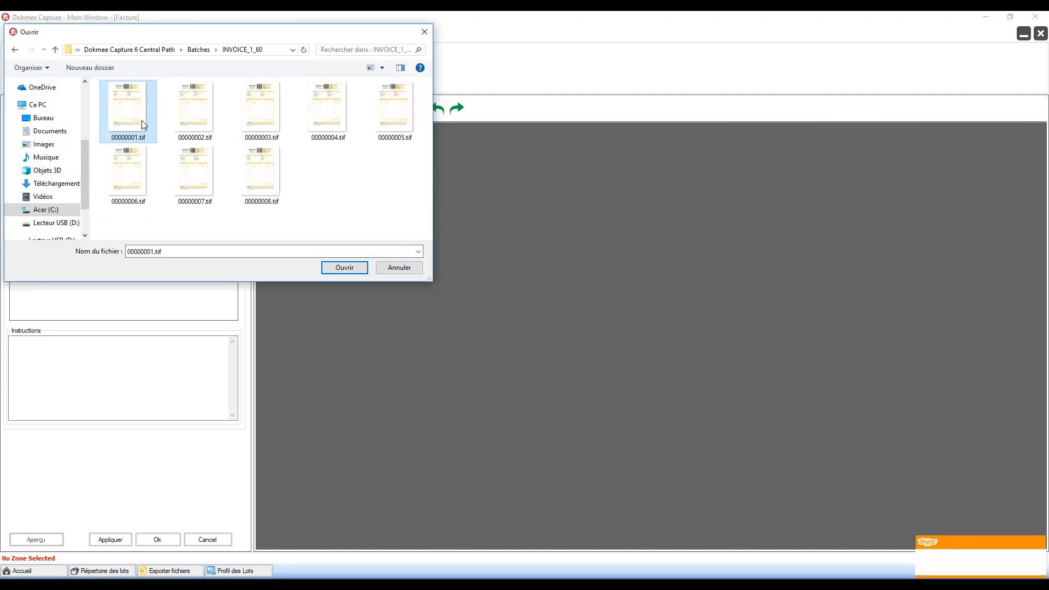
pyautogui.click(345, 268)
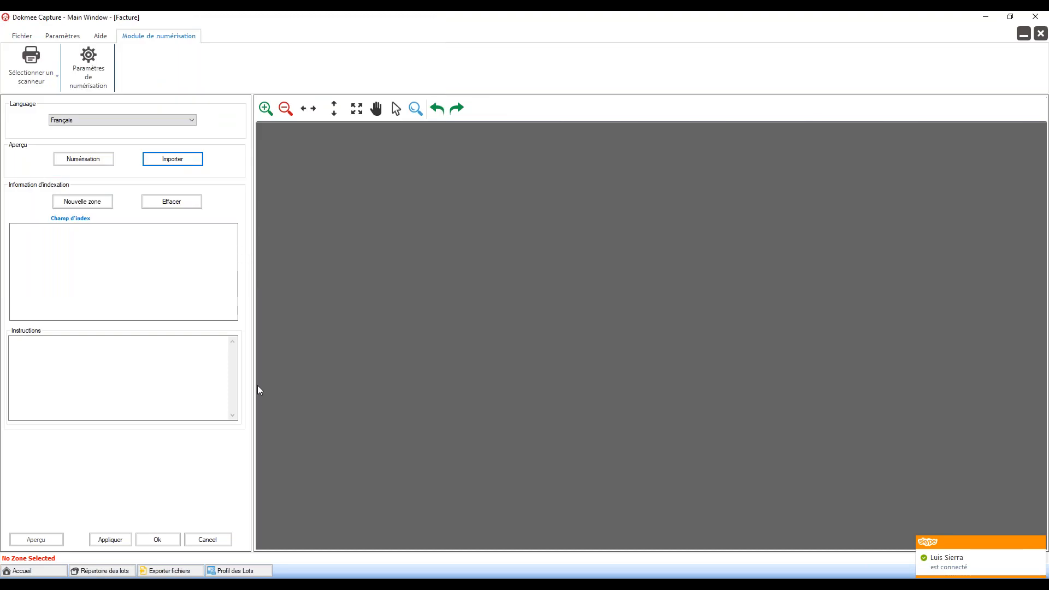
# Step: Create Zone 1 mapped to Nom de Société and drag it over the invoice's upper half
pyautogui.click(98, 205)
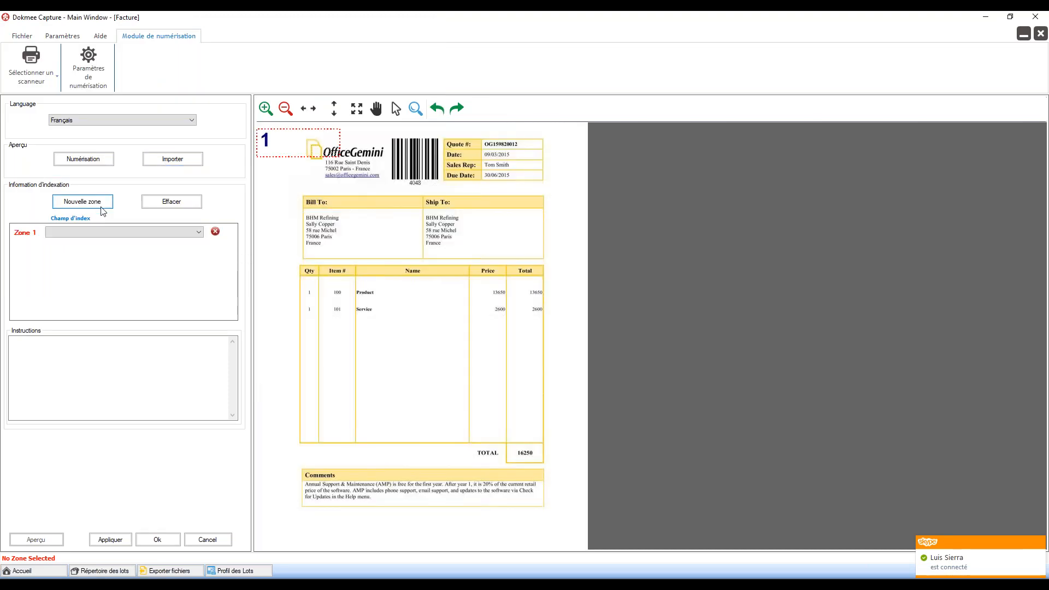
pyautogui.click(284, 128)
pyautogui.moveTo(283, 128); pyautogui.dragTo(285, 133)
pyautogui.click(164, 237)
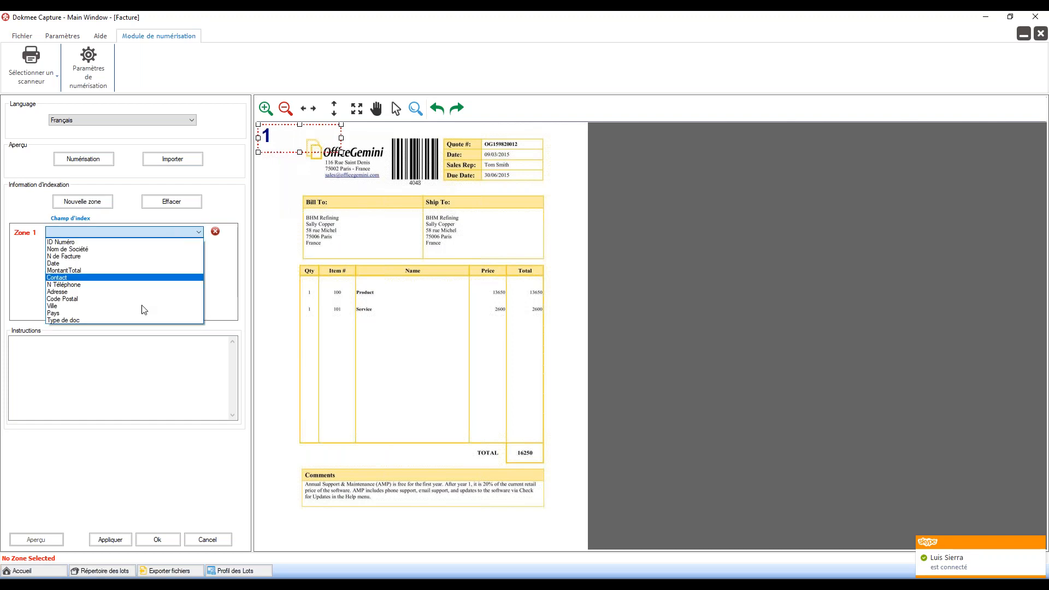
pyautogui.click(143, 249)
pyautogui.click(128, 236)
pyautogui.click(126, 236)
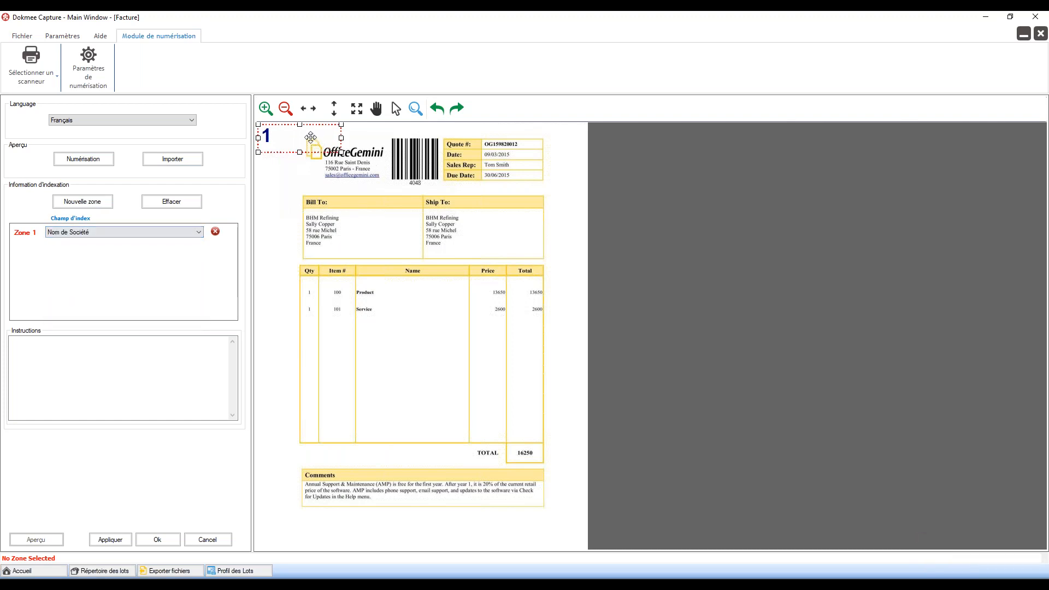
pyautogui.moveTo(341, 152); pyautogui.dragTo(585, 337)
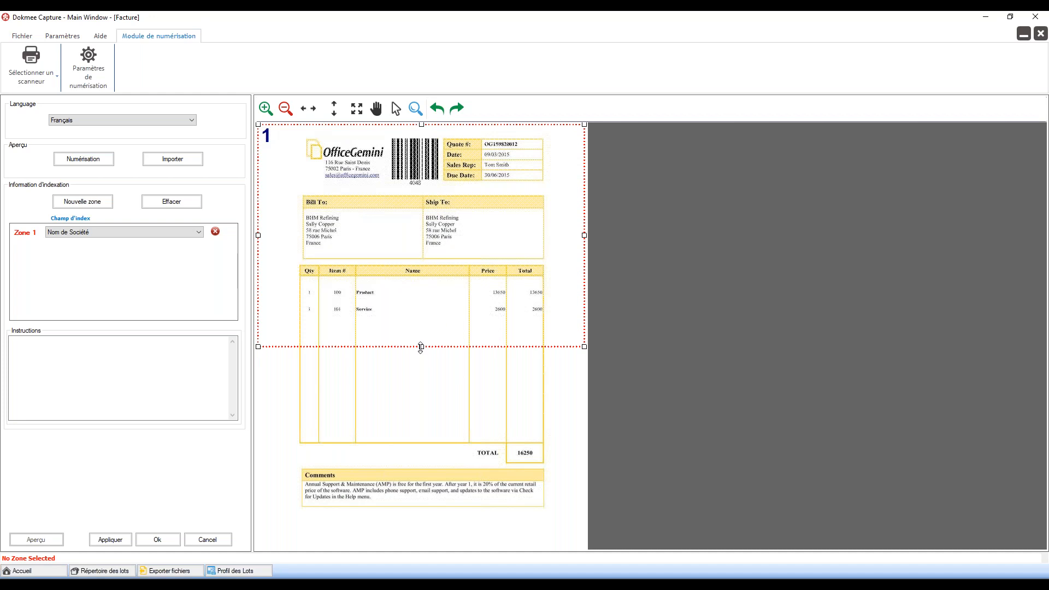
# Step: Stretch Zone 1 over the full page and add the instruction 'Zone 1 : Nom de mon fournisseur'
pyautogui.moveTo(421, 346); pyautogui.dragTo(421, 540)
pyautogui.click(156, 357)
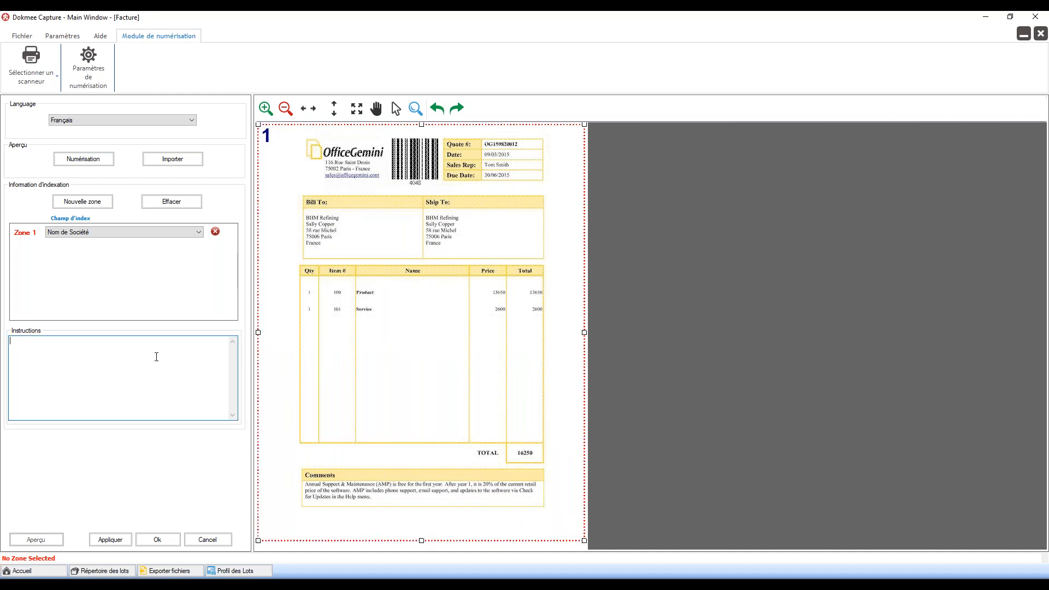
pyautogui.write('Zone 1 : Nolm de mon fournisseur')
pyautogui.press('BackSpace')
pyautogui.press('BackSpace')
pyautogui.write('o')
pyautogui.moveTo(109, 346); pyautogui.dragTo(32, 342)
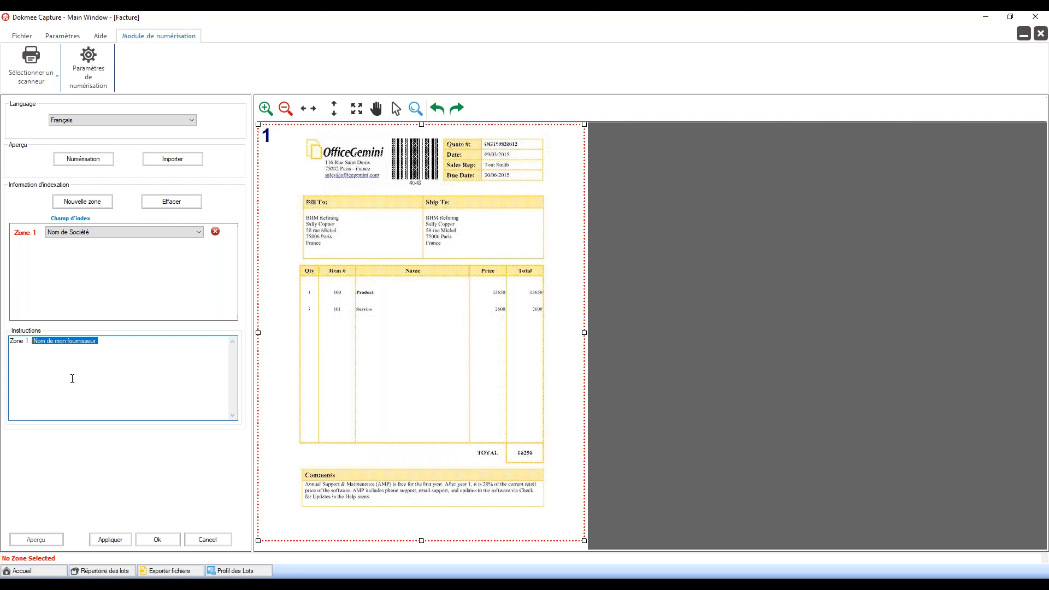
# Step: Map Zone 1 to N de Facture and replace its instruction with 'Format: xx_N de facture'
pyautogui.click(139, 229)
pyautogui.click(126, 252)
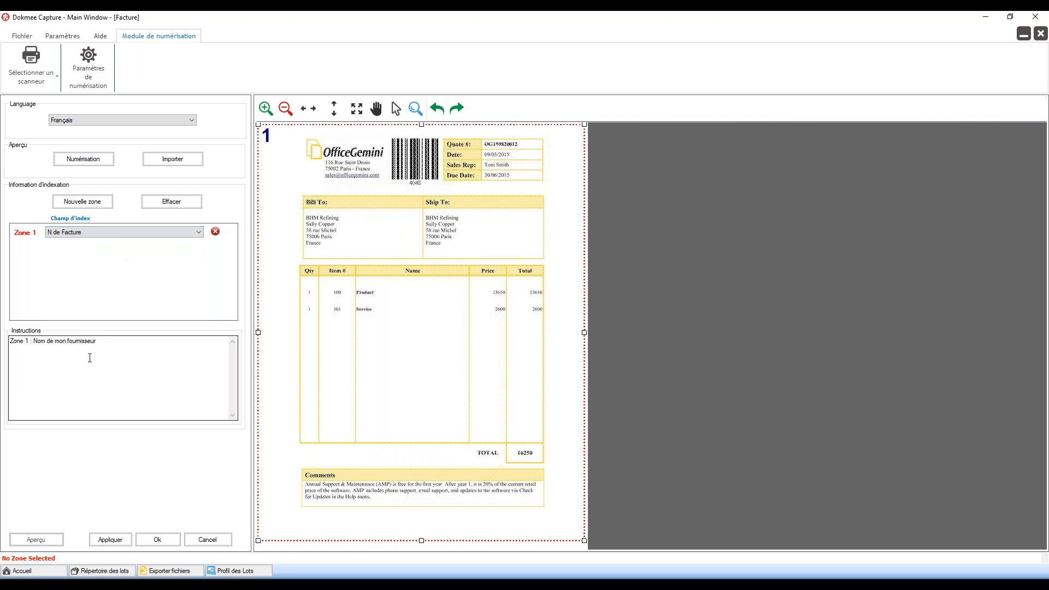
pyautogui.moveTo(103, 345); pyautogui.dragTo(39, 339)
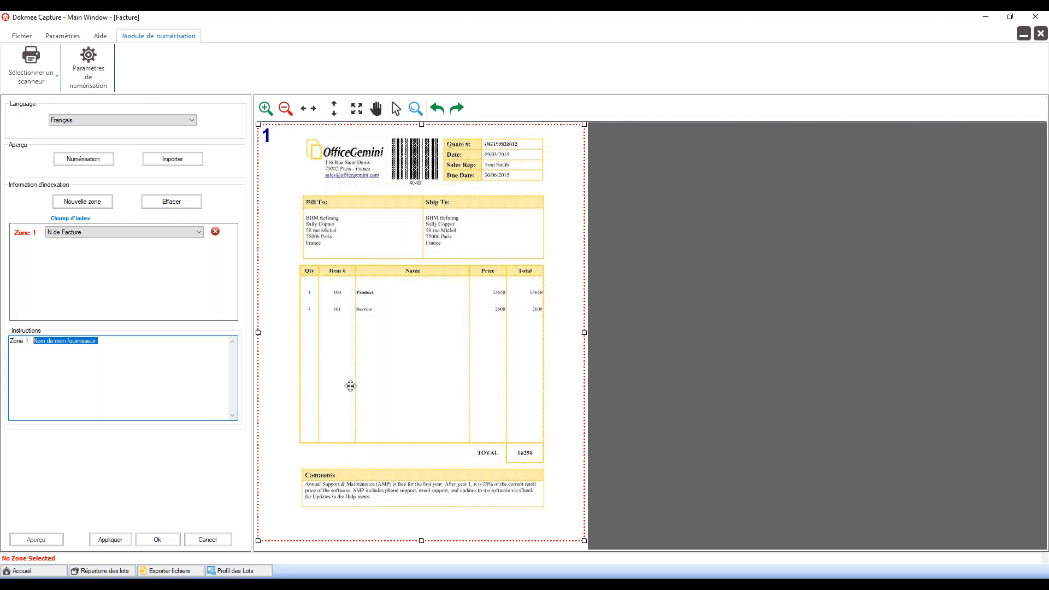
pyautogui.write('Format')
pyautogui.write(': xx')
pyautogui.write('_N de fatur')
pyautogui.write('ure')
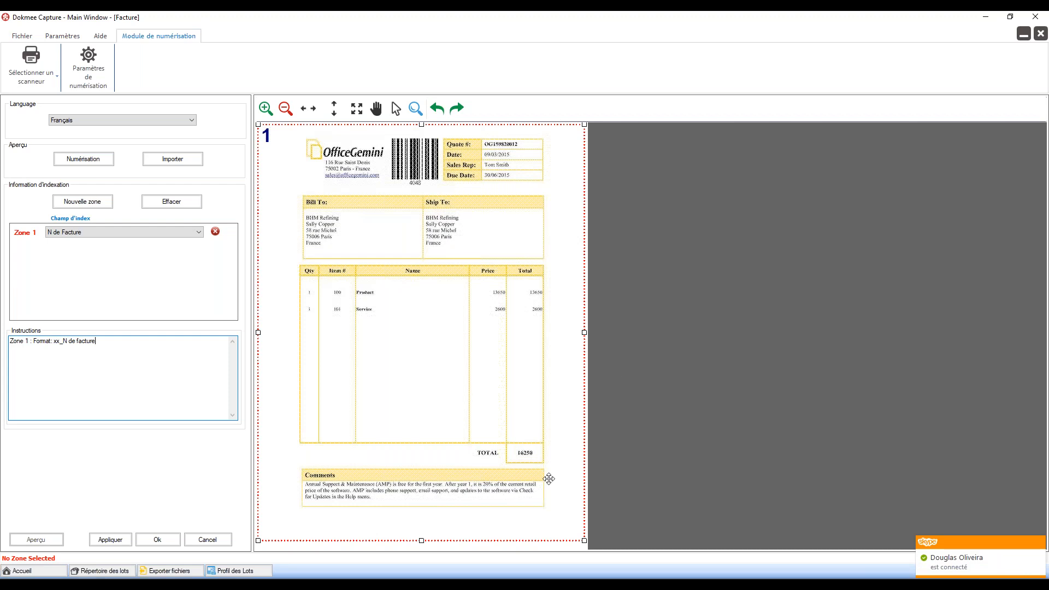
# Step: Minimize Dokmee Capture and bring up Pres Factures.pptx on the Contacts Office Gemini slide
pyautogui.click(550, 585)
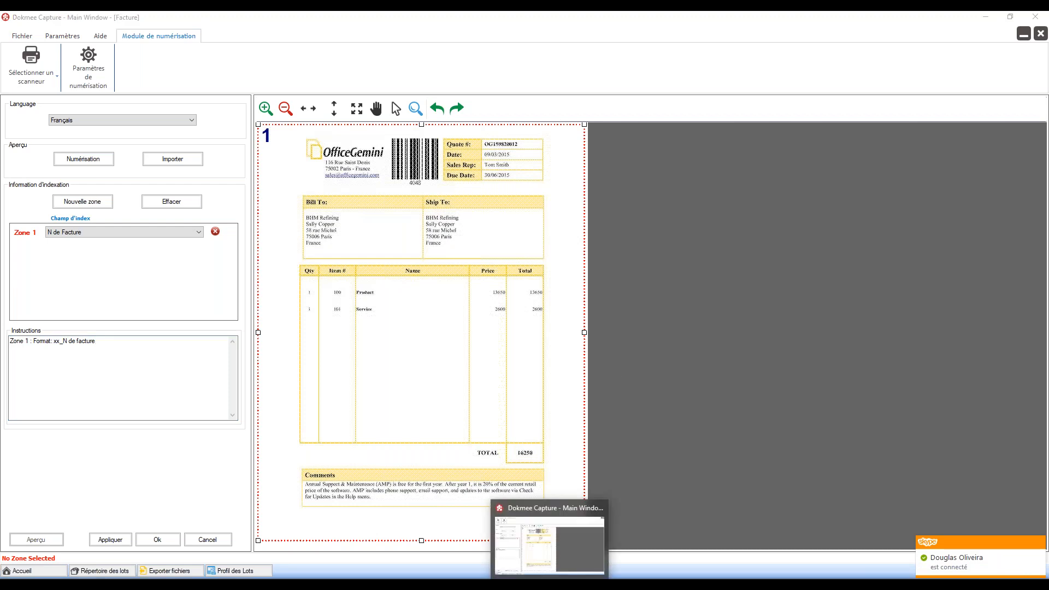
pyautogui.click(550, 586)
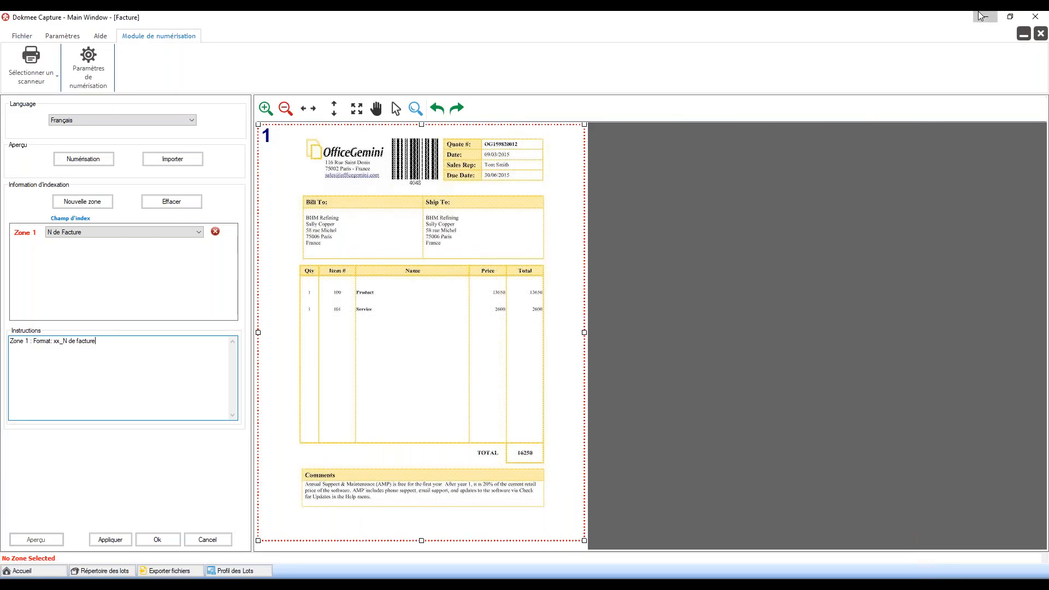
pyautogui.click(986, 17)
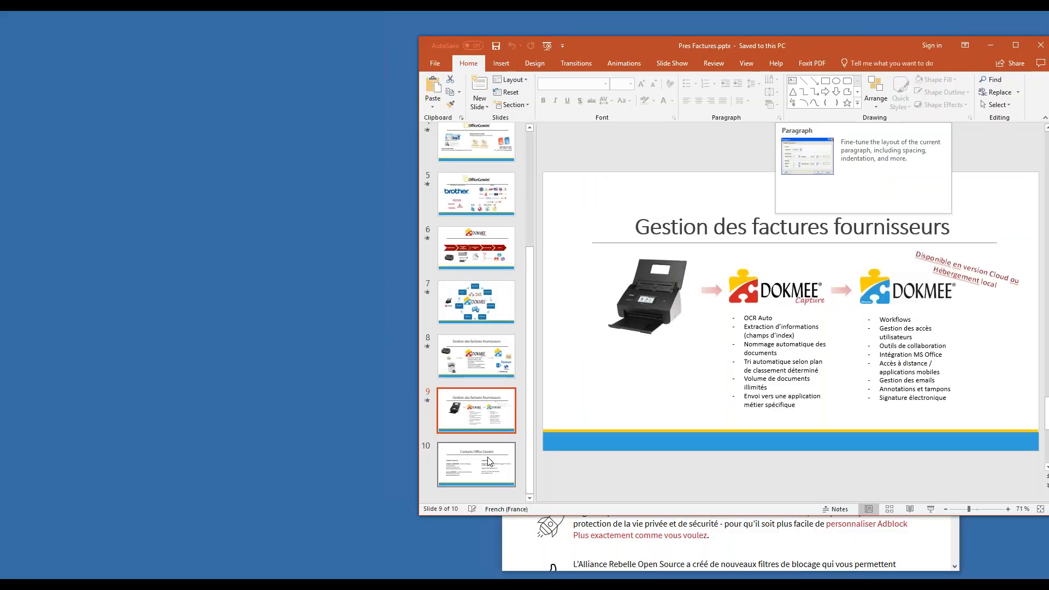
pyautogui.click(490, 462)
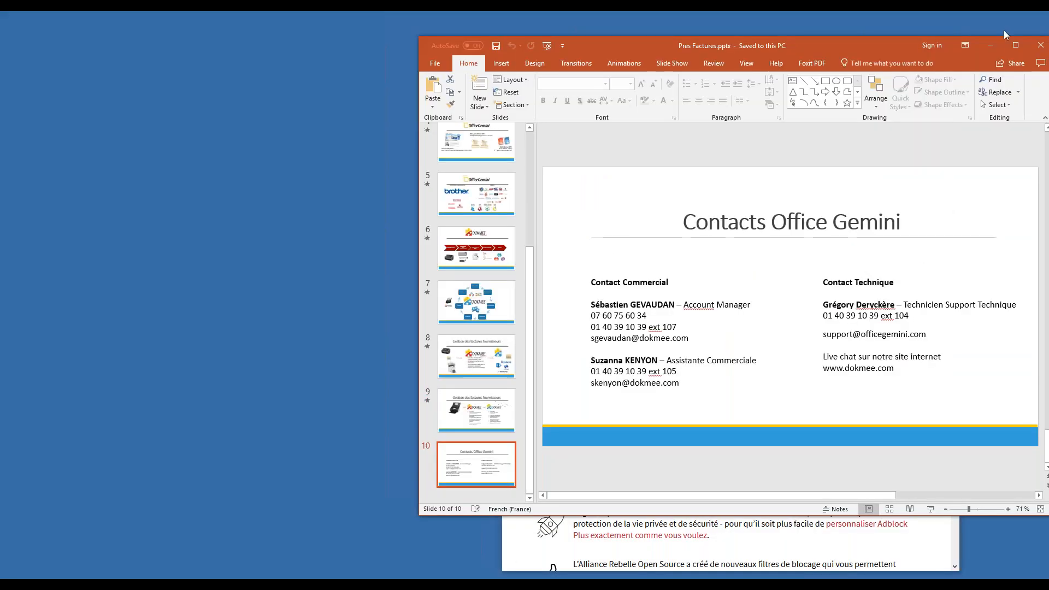
# Step: Step through the slideshow, end it, and maximize the Pres Factures.pptx editor at slide 10
pyautogui.click(546, 49)
pyautogui.click(666, 250)
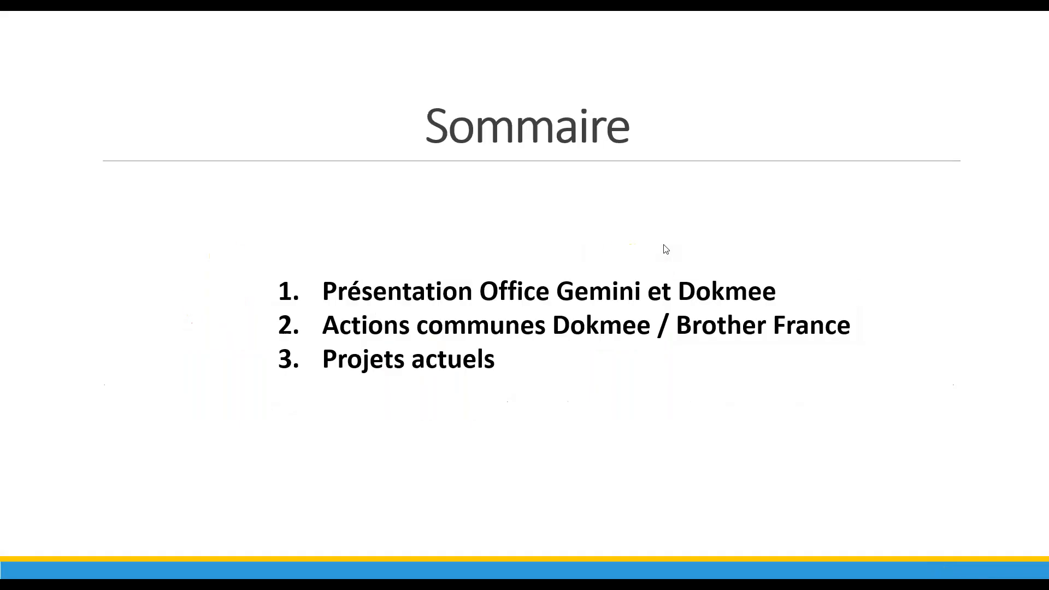
pyautogui.click(666, 249)
pyautogui.click(667, 249)
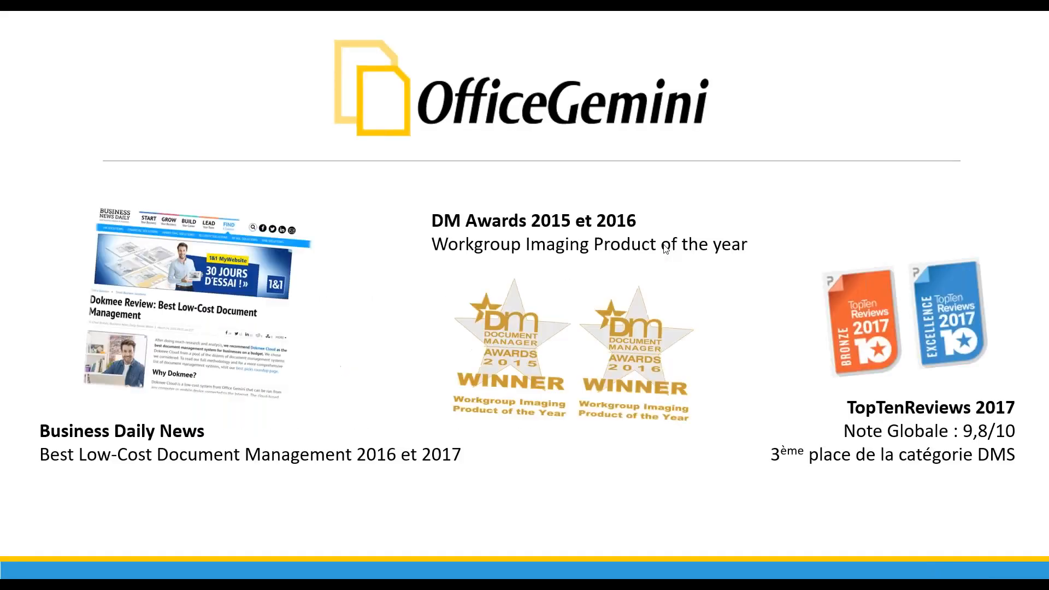
pyautogui.press('Escape')
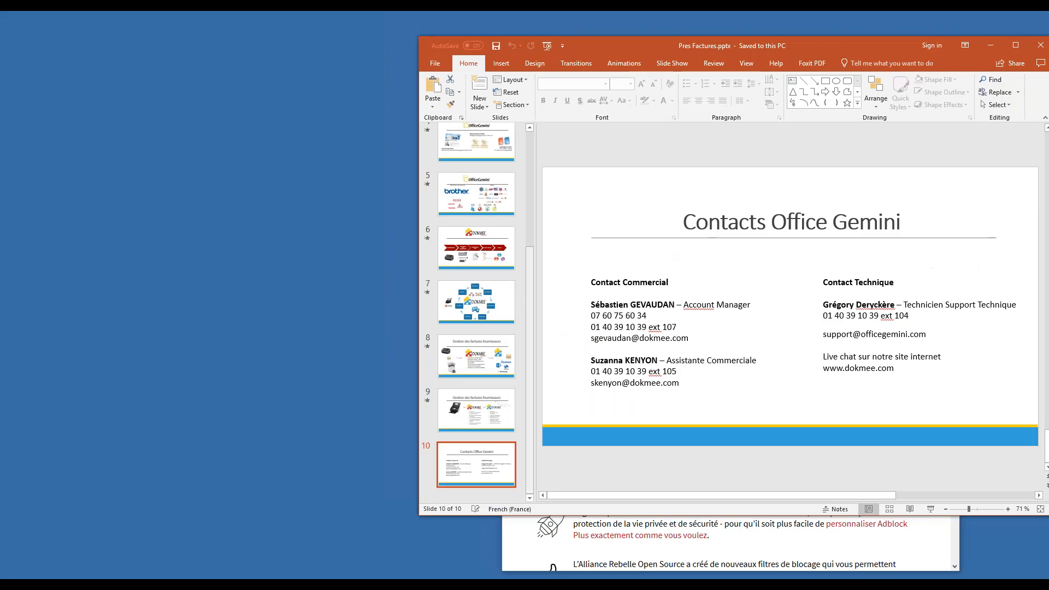
pyautogui.doubleClick(754, 50)
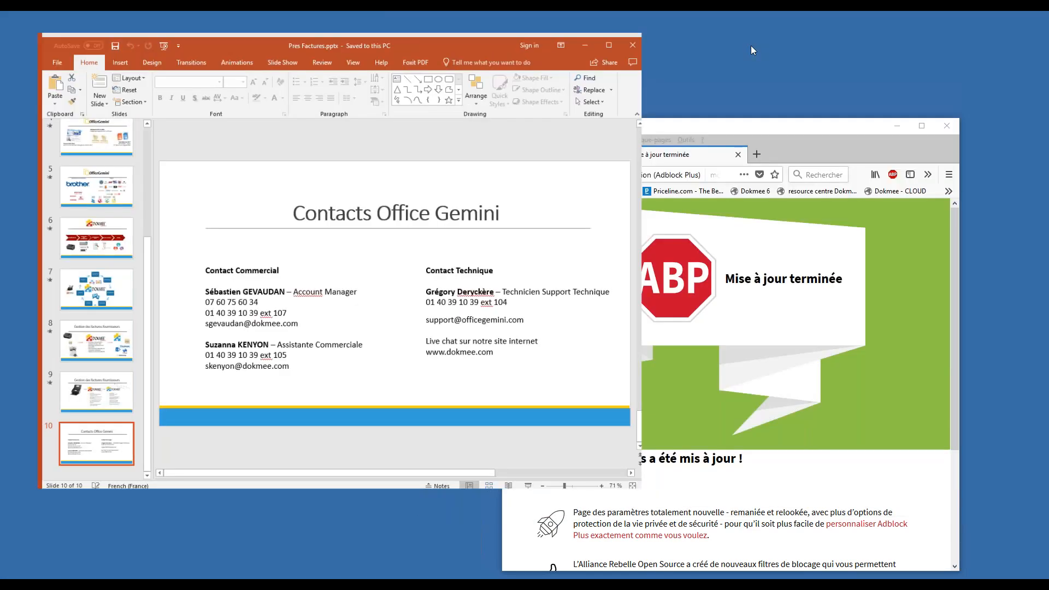